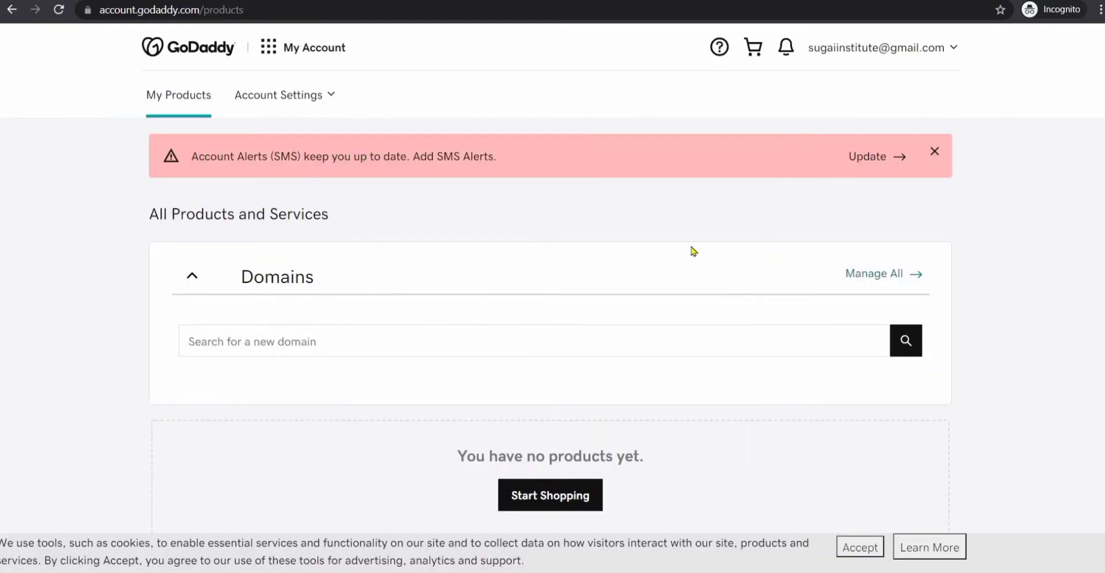
Search for the domain name sugaiinstitute.com.
{"action": "left_click", "coordinate": [250, 343]}
{"action": "type", "text": "sugai"}
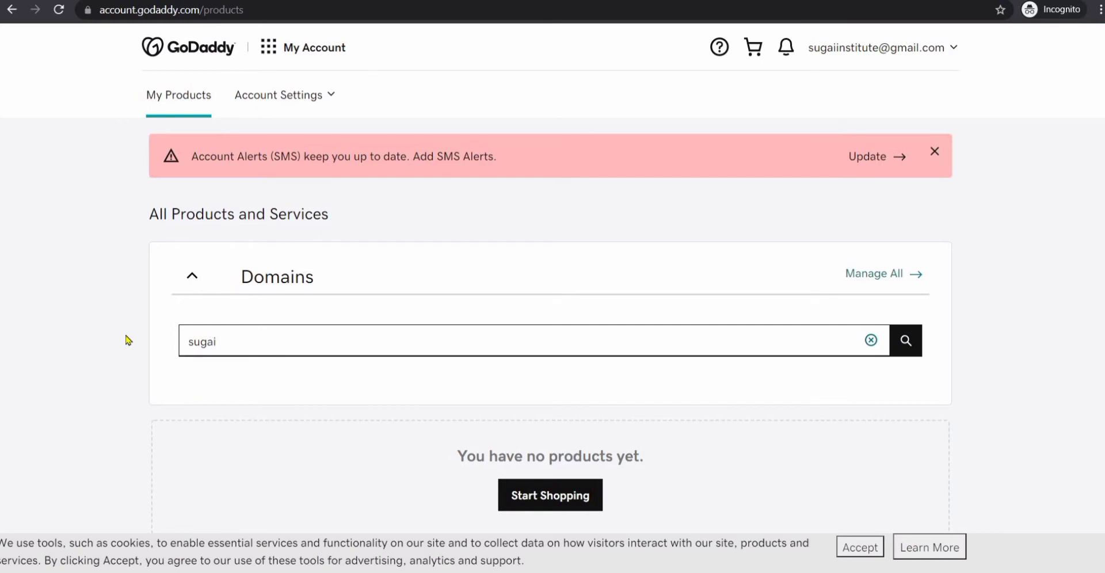
{"action": "type", "text": "institute"}
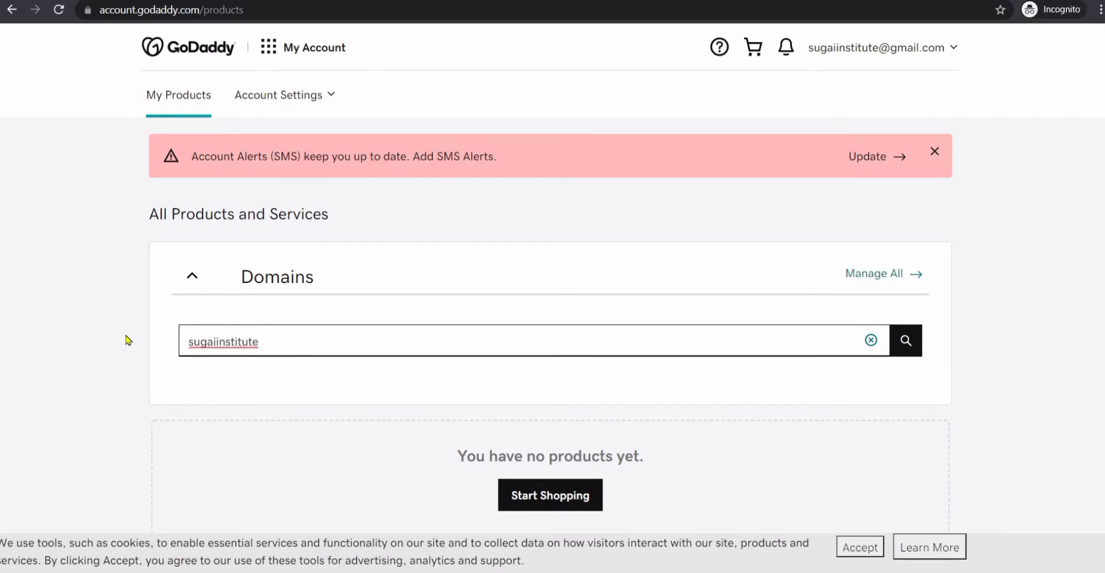
{"action": "type", "text": ".com"}
{"action": "left_click", "coordinate": [903, 342]}
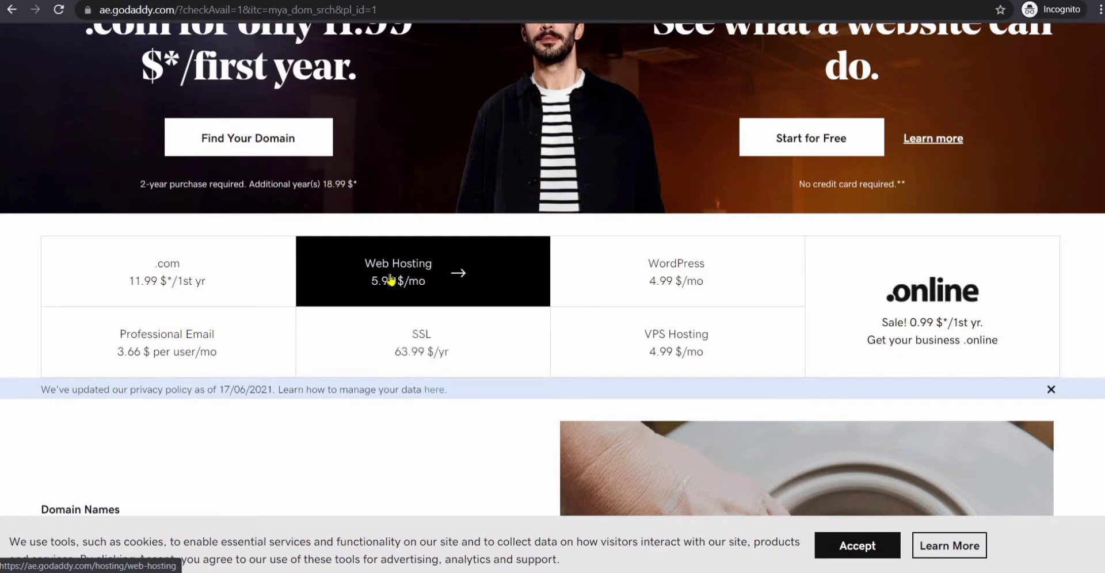
Open the Web Hosting offer and compare the prices and features of the Economy, Deluxe, Ultimate and Maximum plans.
{"action": "left_click", "coordinate": [423, 280]}
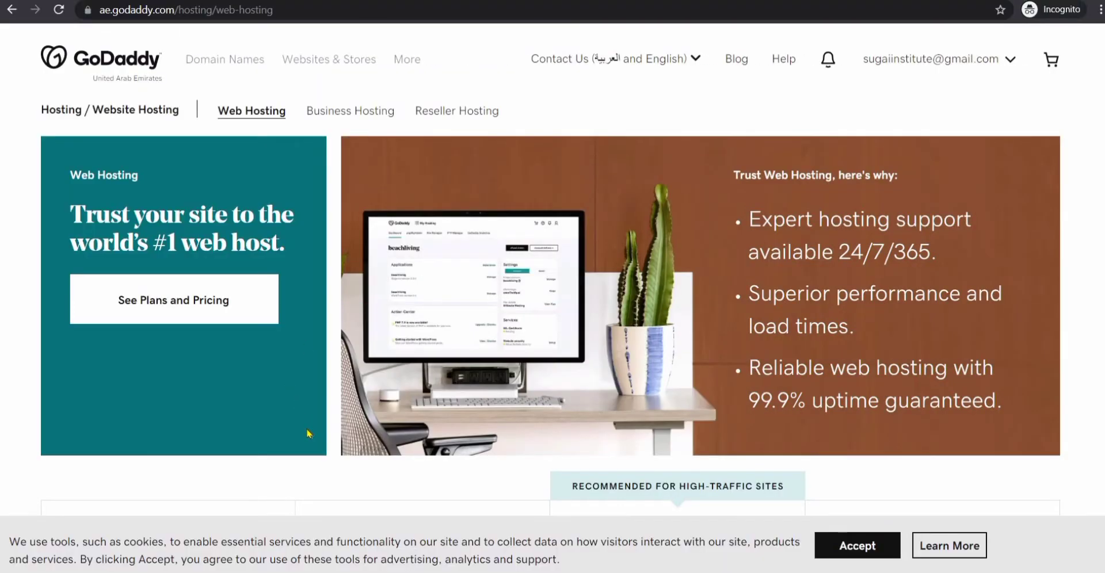
{"action": "scroll", "coordinate": [309, 432], "scroll_direction": "down", "scroll_amount": 4}
{"action": "scroll", "coordinate": [148, 328], "scroll_direction": "up", "scroll_amount": 4}
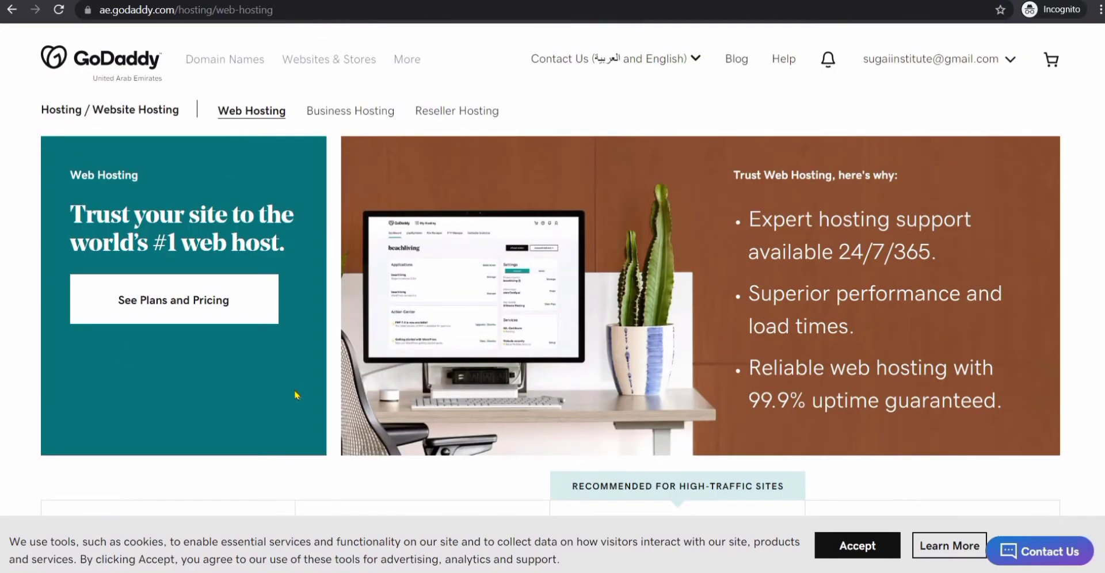
{"action": "scroll", "coordinate": [297, 395], "scroll_direction": "down", "scroll_amount": 3}
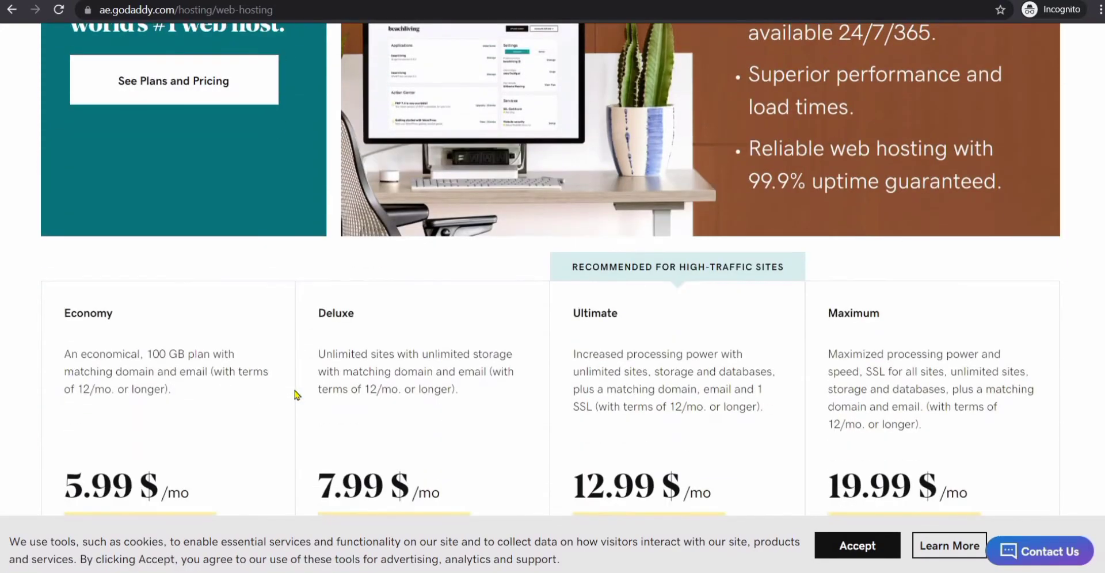
{"action": "scroll", "coordinate": [296, 395], "scroll_direction": "up", "scroll_amount": 1}
{"action": "scroll", "coordinate": [297, 395], "scroll_direction": "down", "scroll_amount": 3}
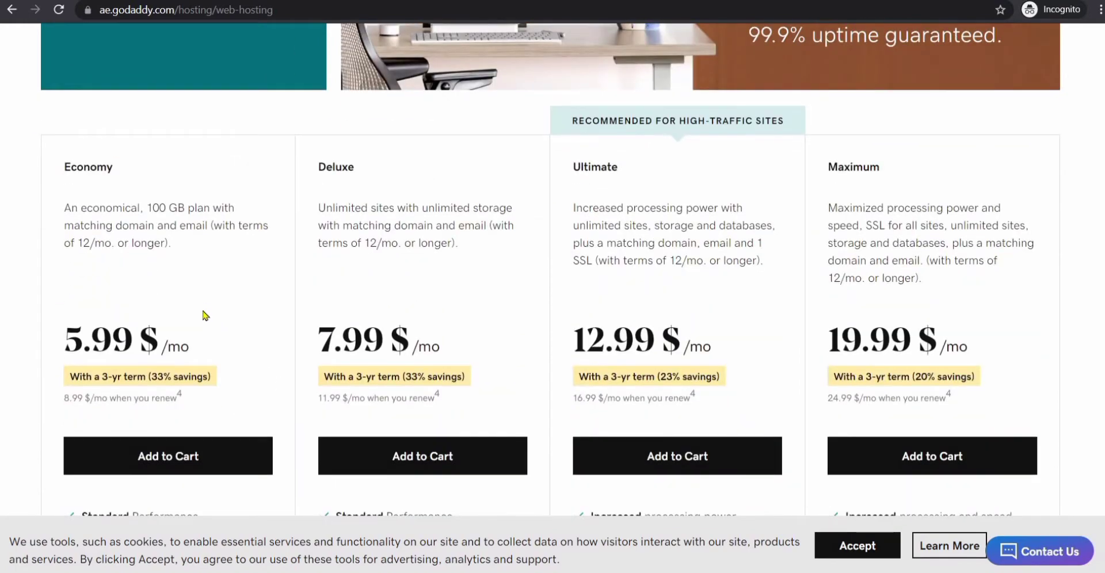
{"action": "scroll", "coordinate": [206, 311], "scroll_direction": "down", "scroll_amount": 1}
{"action": "scroll", "coordinate": [716, 219], "scroll_direction": "down", "scroll_amount": 5}
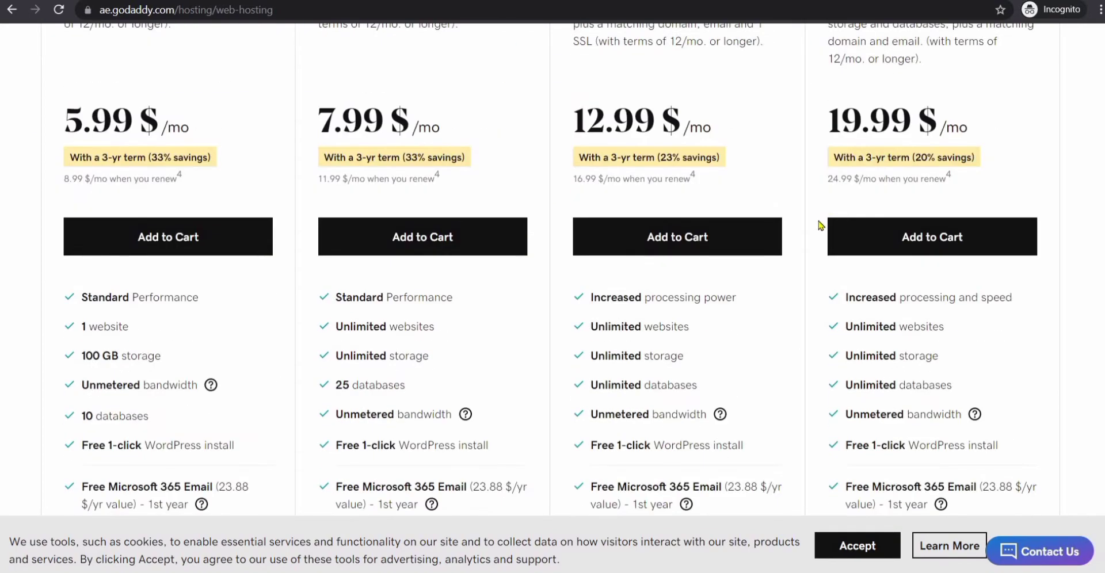
{"action": "scroll", "coordinate": [58, 190], "scroll_direction": "up", "scroll_amount": 5}
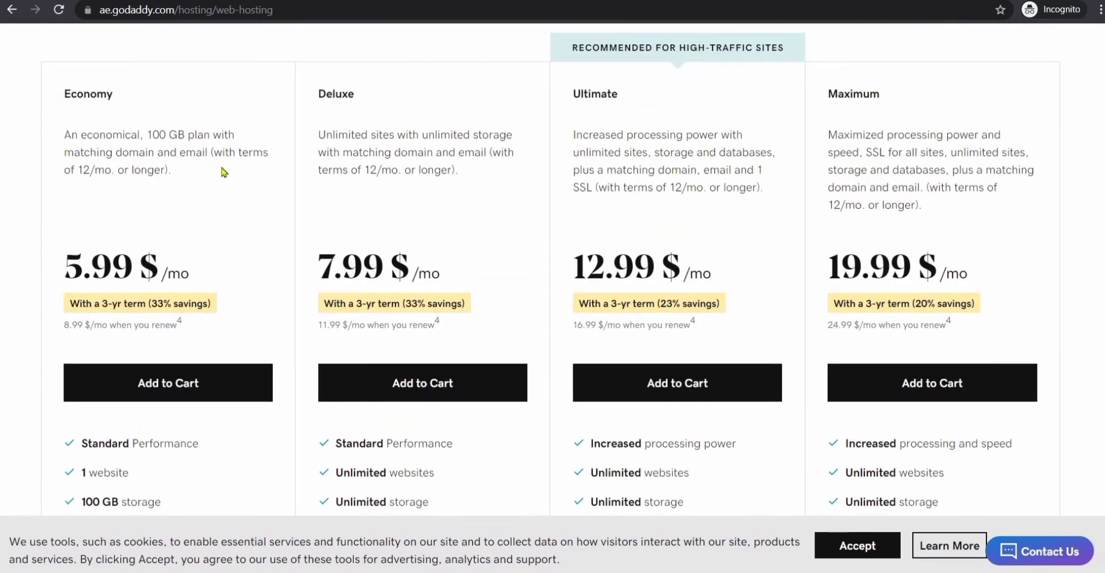
{"action": "scroll", "coordinate": [223, 287], "scroll_direction": "down", "scroll_amount": 3}
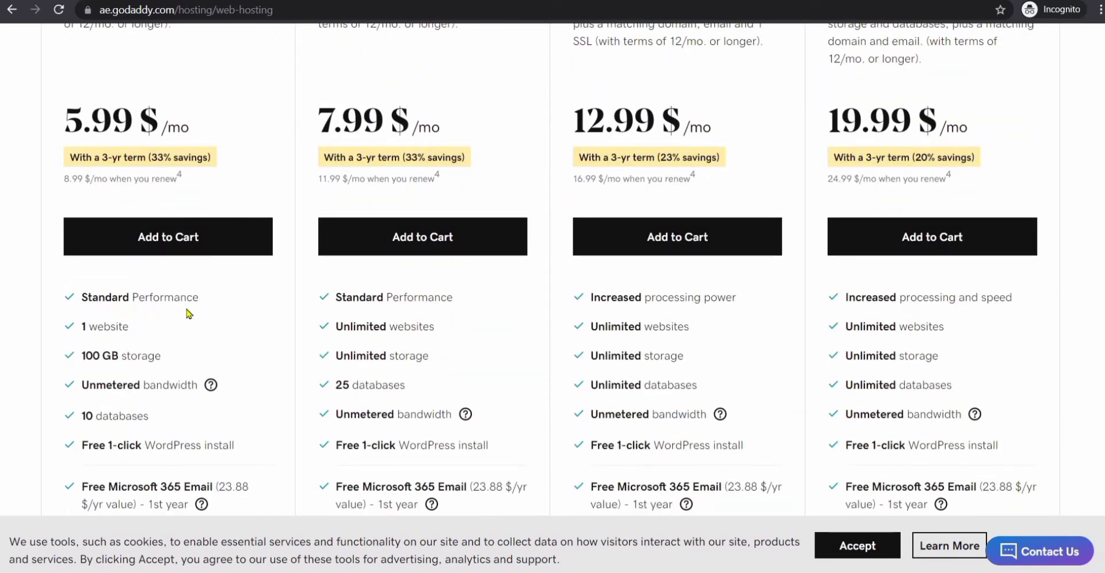
{"action": "scroll", "coordinate": [188, 313], "scroll_direction": "down", "scroll_amount": 1}
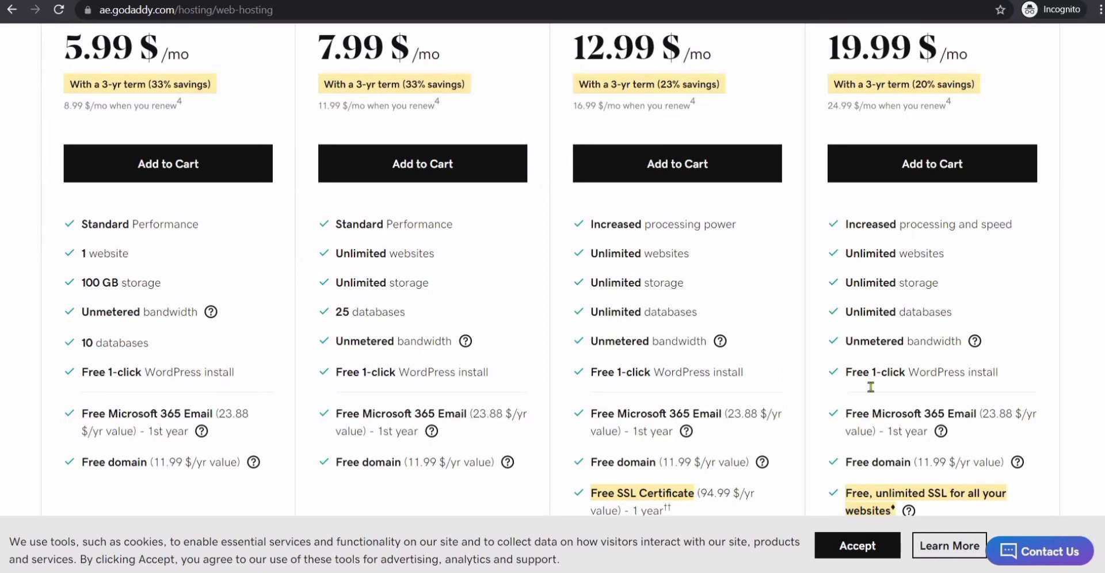
{"action": "scroll", "coordinate": [875, 389], "scroll_direction": "down", "scroll_amount": 1}
Examine the Maximum plan's free domain feature and read the explanation of its free unlimited SSL.
{"action": "left_click", "coordinate": [852, 389]}
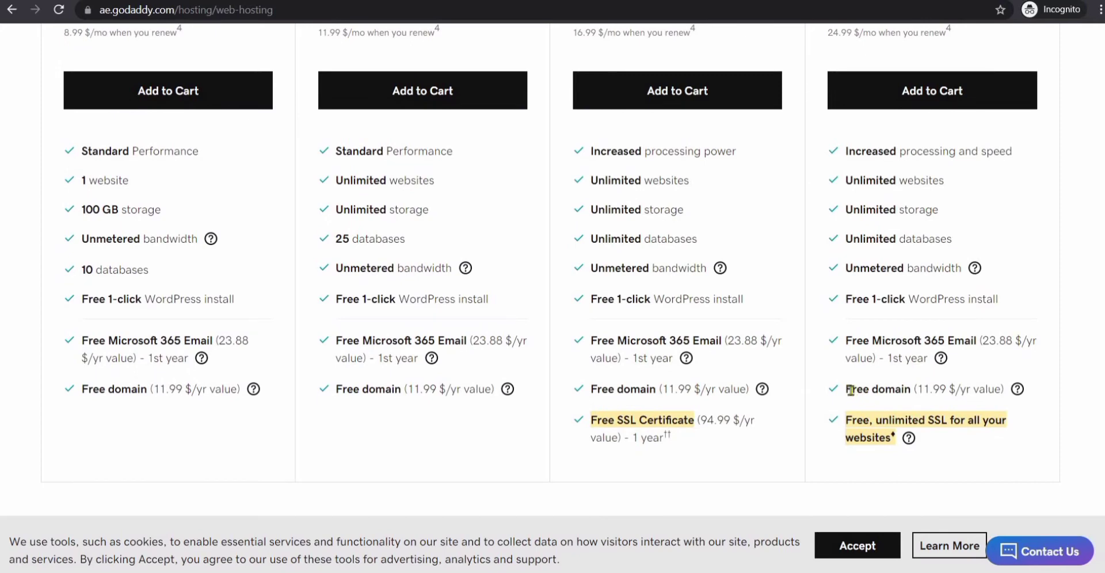
{"action": "left_click", "coordinate": [910, 389], "text": "shift"}
{"action": "left_click", "coordinate": [889, 415]}
{"action": "left_click", "coordinate": [909, 439]}
{"action": "scroll", "coordinate": [780, 444], "scroll_direction": "down", "scroll_amount": 1}
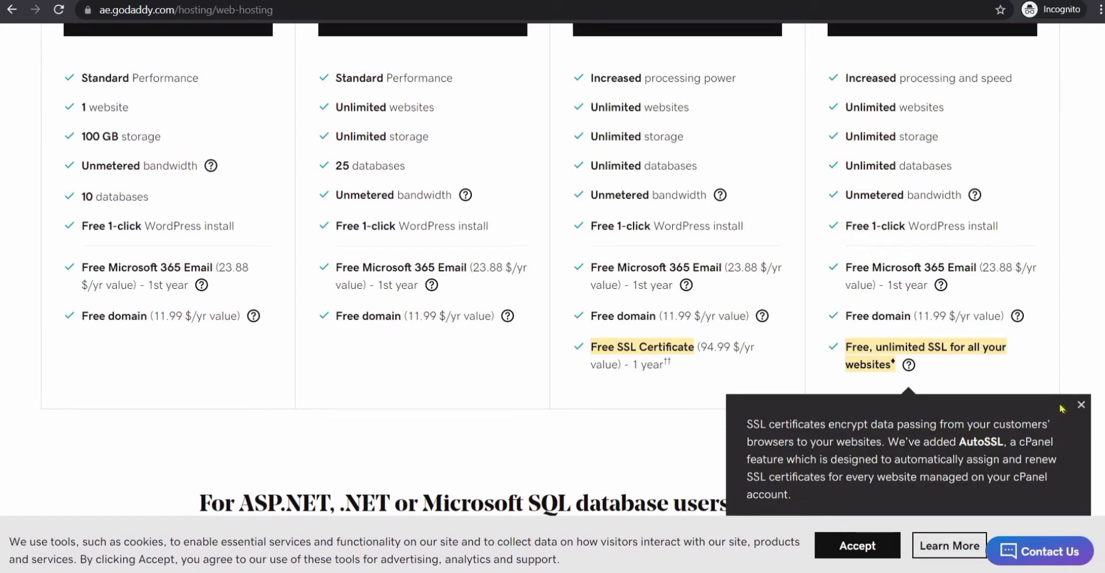
{"action": "scroll", "coordinate": [684, 409], "scroll_direction": "up", "scroll_amount": 1}
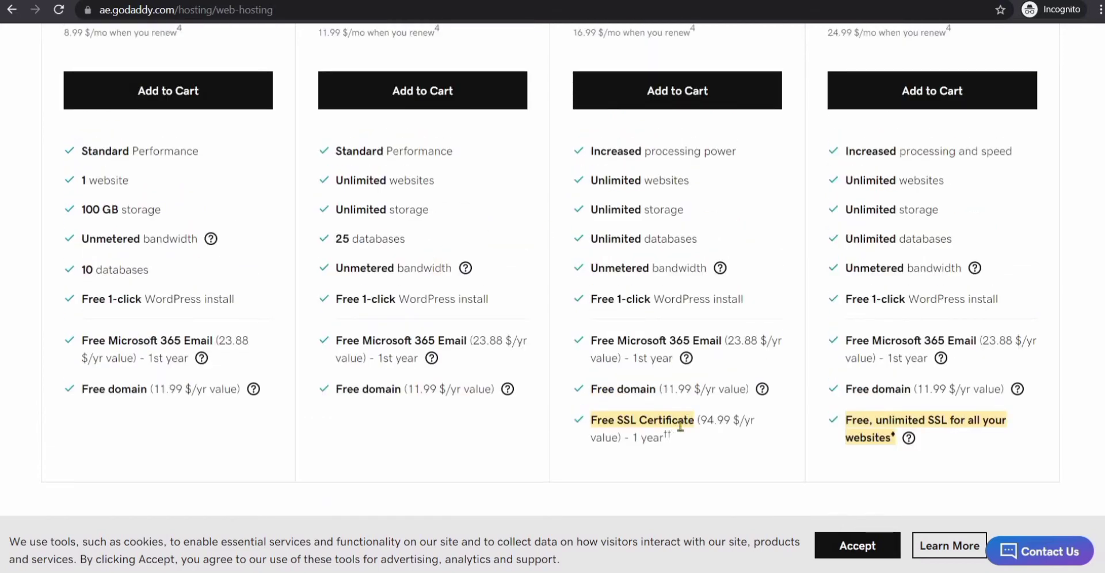
Add the Maximum hosting plan to the cart and choose the 1 month term length.
{"action": "scroll", "coordinate": [905, 374], "scroll_direction": "up", "scroll_amount": 6}
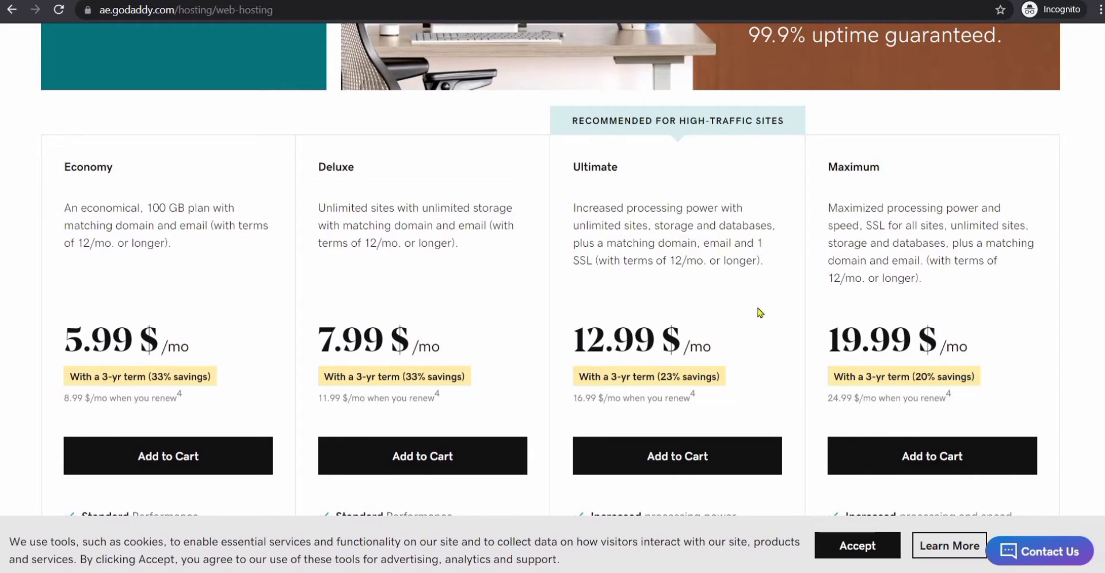
{"action": "scroll", "coordinate": [760, 313], "scroll_direction": "down", "scroll_amount": 5}
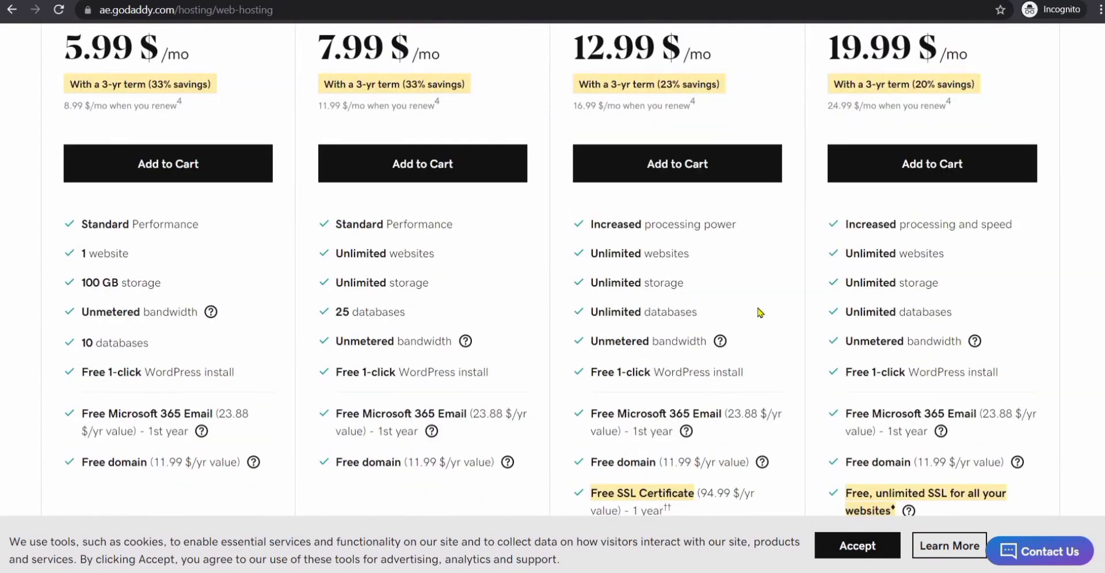
{"action": "scroll", "coordinate": [760, 312], "scroll_direction": "down", "scroll_amount": 3}
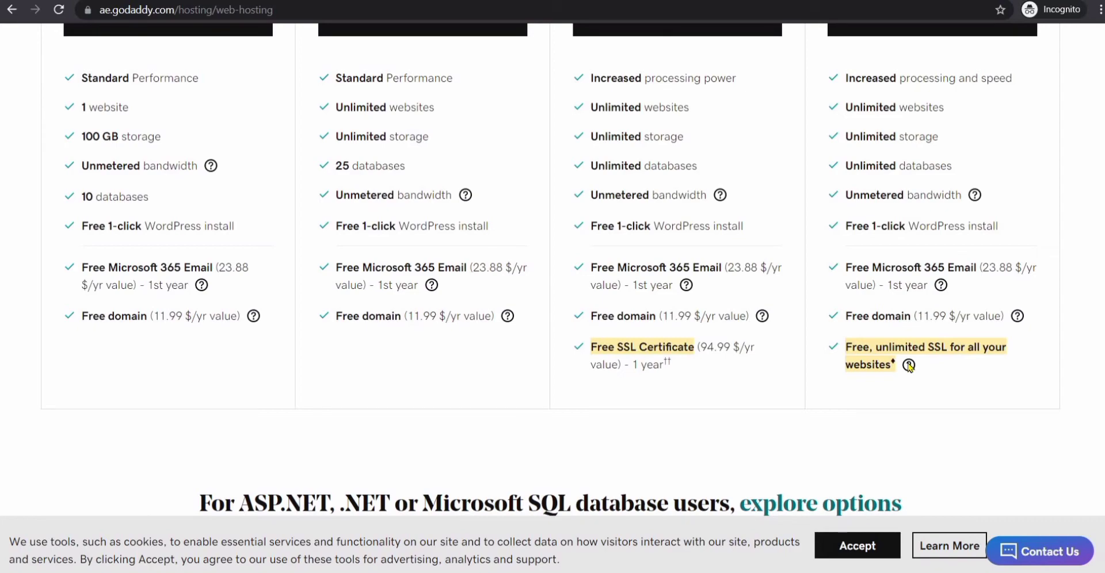
{"action": "scroll", "coordinate": [909, 365], "scroll_direction": "up", "scroll_amount": 5}
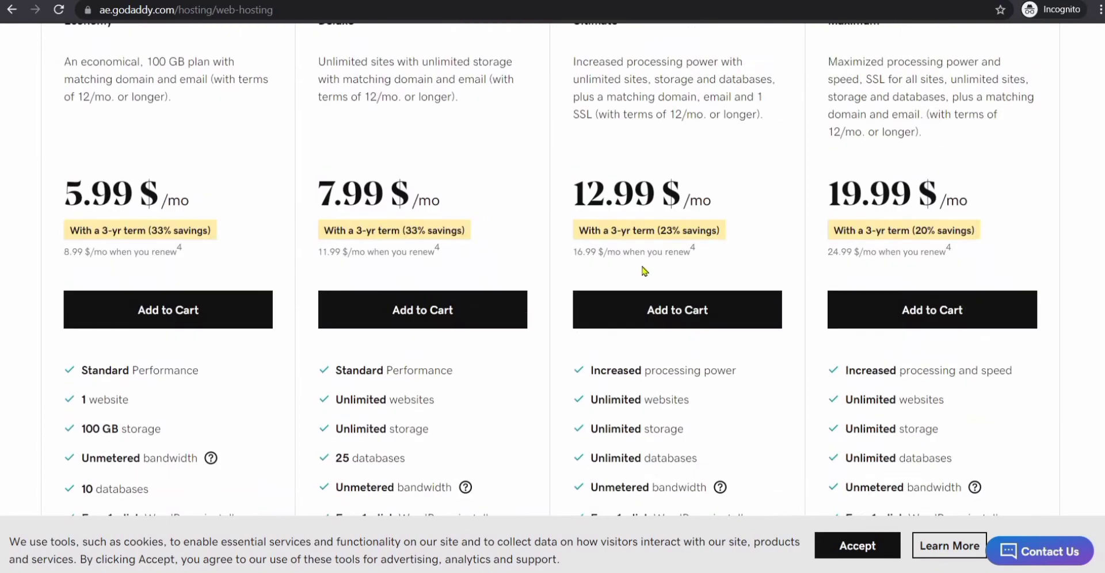
{"action": "scroll", "coordinate": [885, 286], "scroll_direction": "down", "scroll_amount": 6}
{"action": "scroll", "coordinate": [821, 279], "scroll_direction": "up", "scroll_amount": 6}
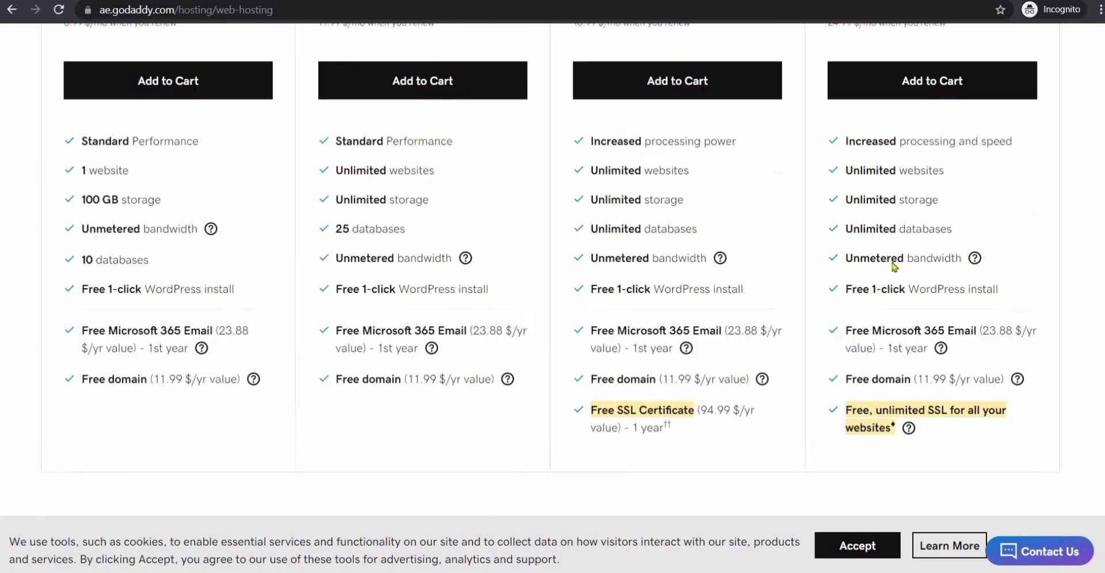
{"action": "scroll", "coordinate": [902, 315], "scroll_direction": "up", "scroll_amount": 1}
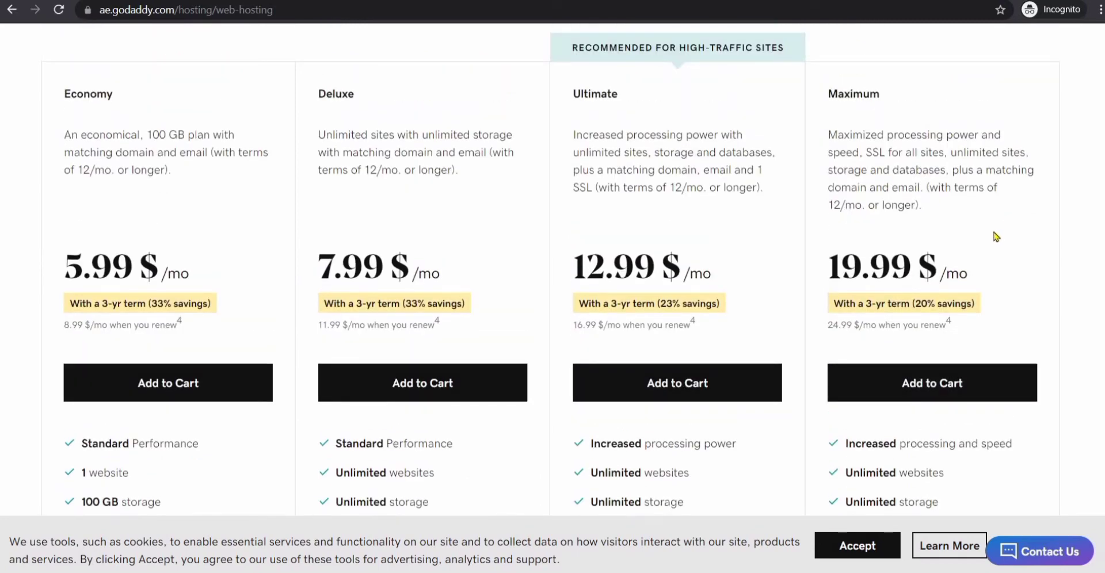
{"action": "left_click", "coordinate": [931, 384]}
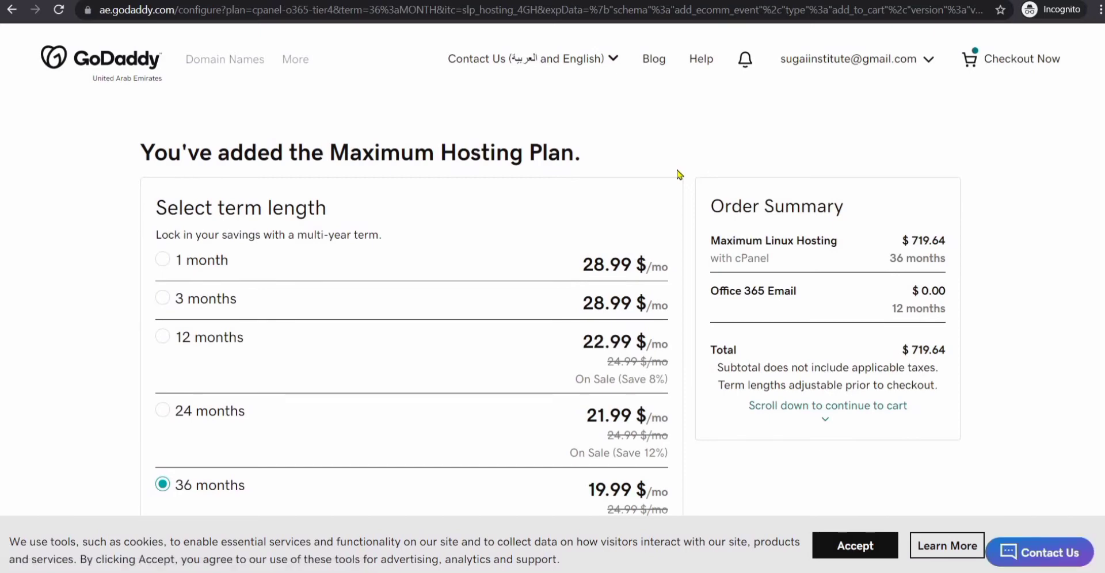
{"action": "left_click", "coordinate": [217, 263]}
{"action": "scroll", "coordinate": [337, 260], "scroll_direction": "down", "scroll_amount": 3}
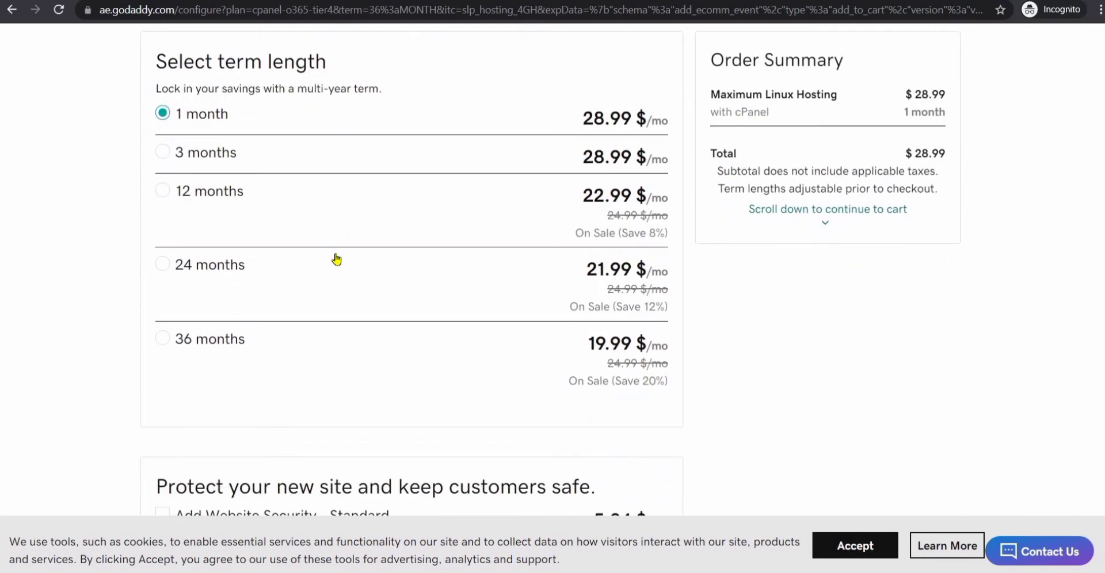
{"action": "scroll", "coordinate": [879, 265], "scroll_direction": "up", "scroll_amount": 3}
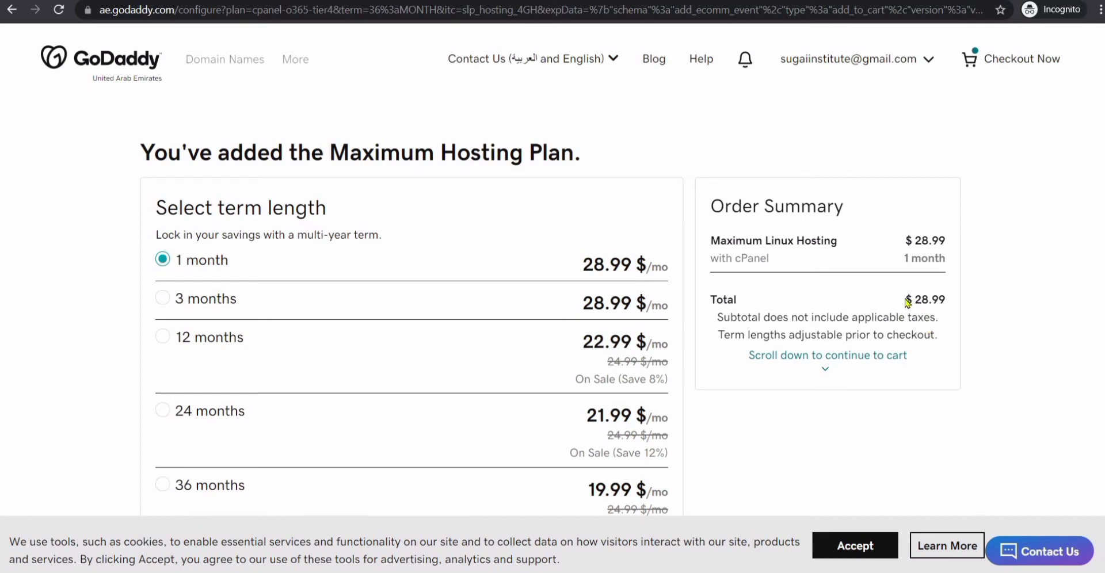
Review the order total, the other term lengths and the Website Security - Standard add-on.
{"action": "left_click_drag", "start_coordinate": [907, 302], "coordinate": [947, 305]}
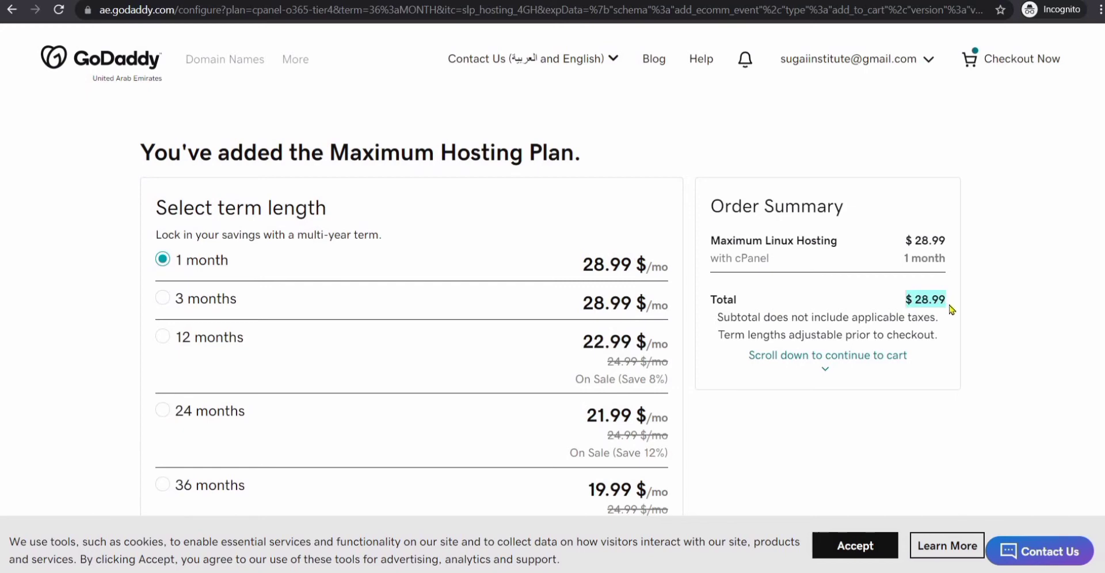
{"action": "left_click", "coordinate": [952, 309]}
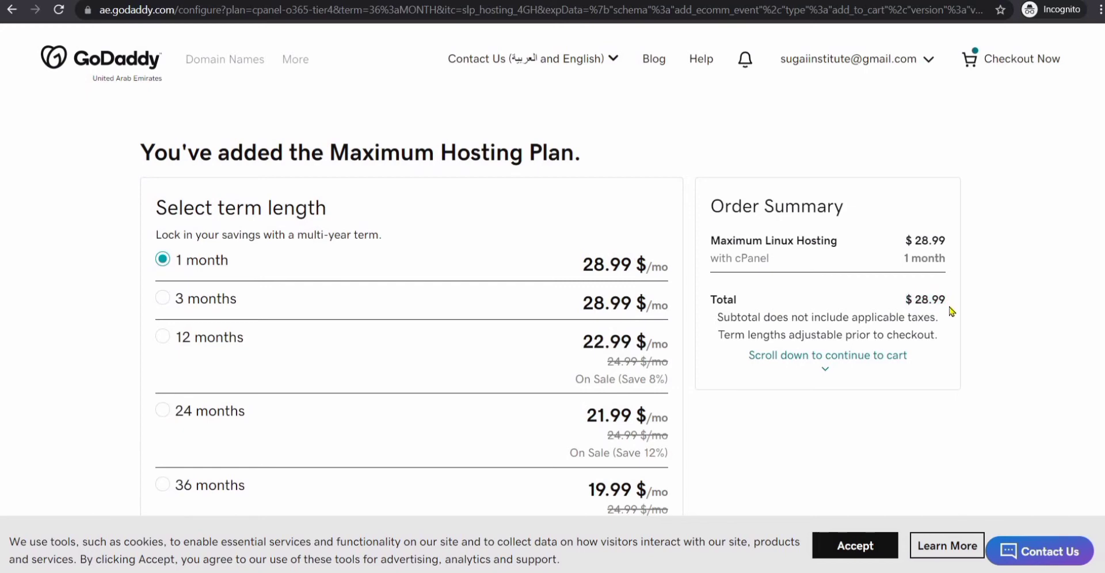
{"action": "left_click", "coordinate": [896, 359]}
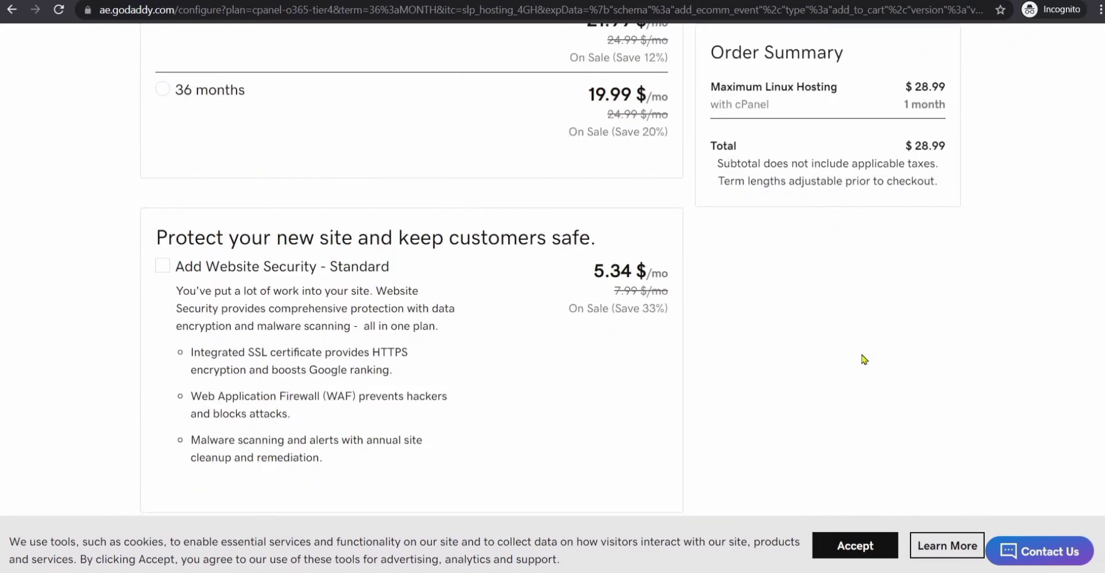
{"action": "scroll", "coordinate": [863, 359], "scroll_direction": "up", "scroll_amount": 1}
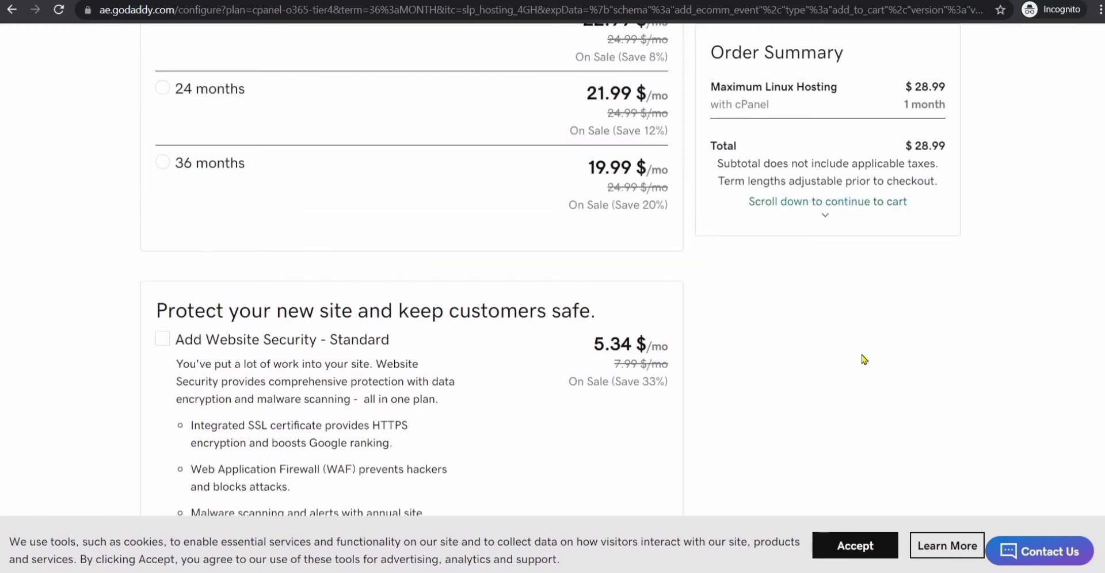
{"action": "scroll", "coordinate": [863, 359], "scroll_direction": "up", "scroll_amount": 1}
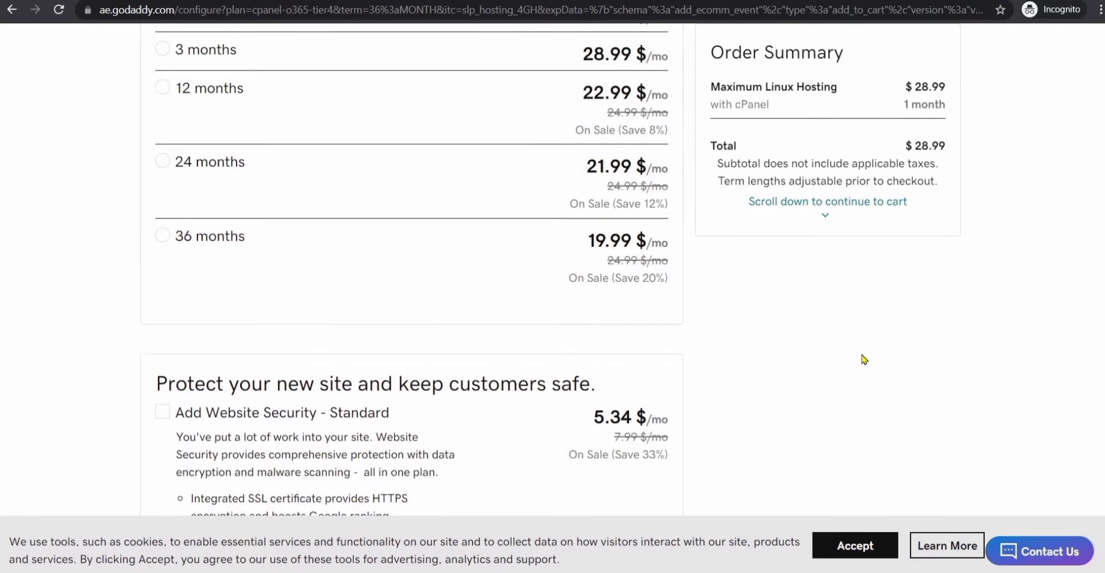
{"action": "scroll", "coordinate": [863, 359], "scroll_direction": "down", "scroll_amount": 1}
{"action": "scroll", "coordinate": [864, 359], "scroll_direction": "down", "scroll_amount": 1}
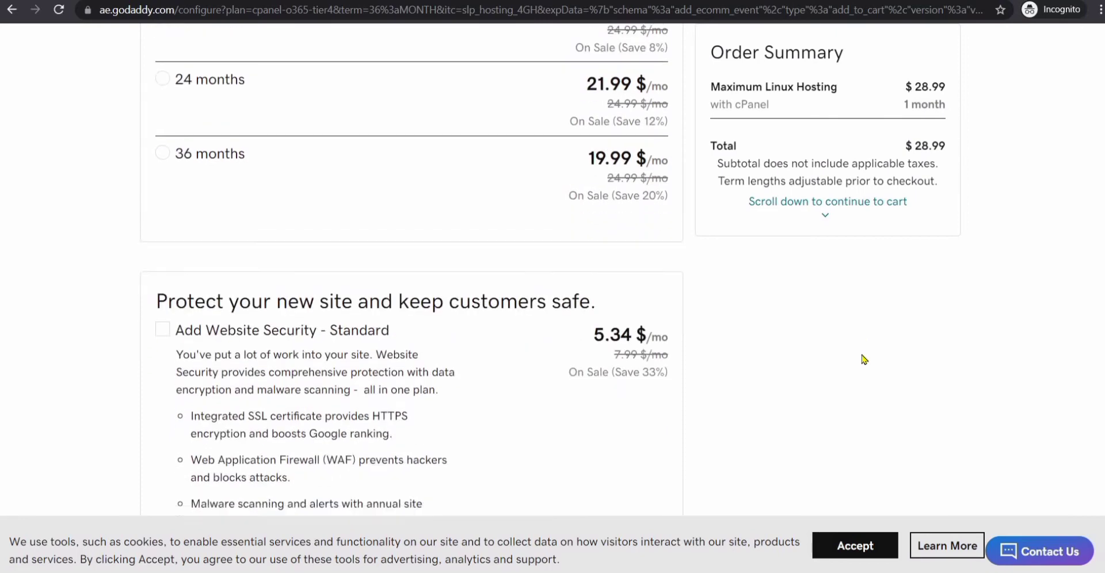
{"action": "scroll", "coordinate": [864, 359], "scroll_direction": "up", "scroll_amount": 5}
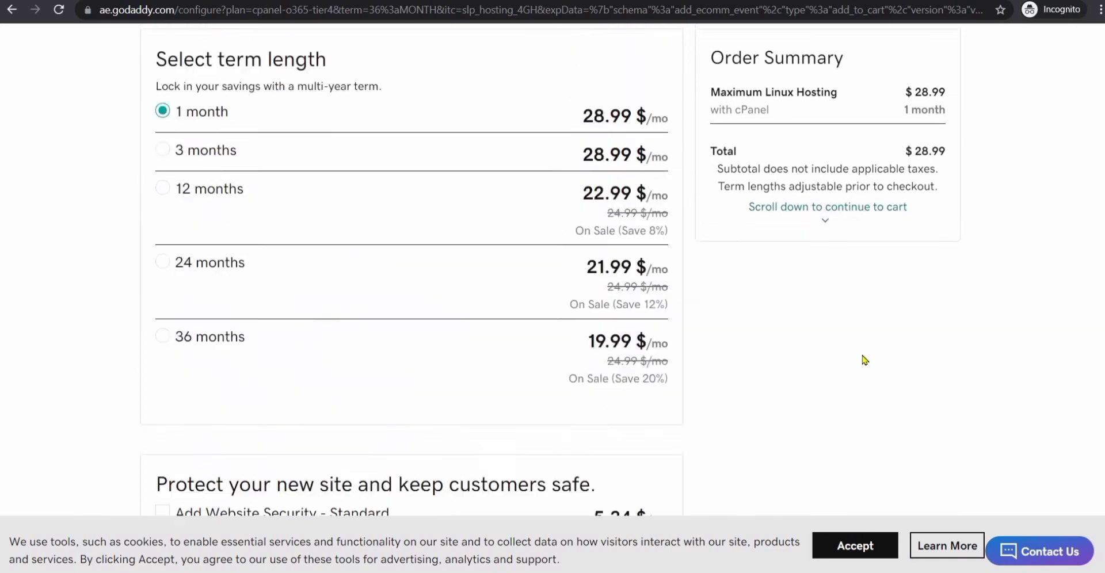
Continue to the cart without the Website Security add-on and proceed through checkout to the billing information form.
{"action": "left_click", "coordinate": [865, 360]}
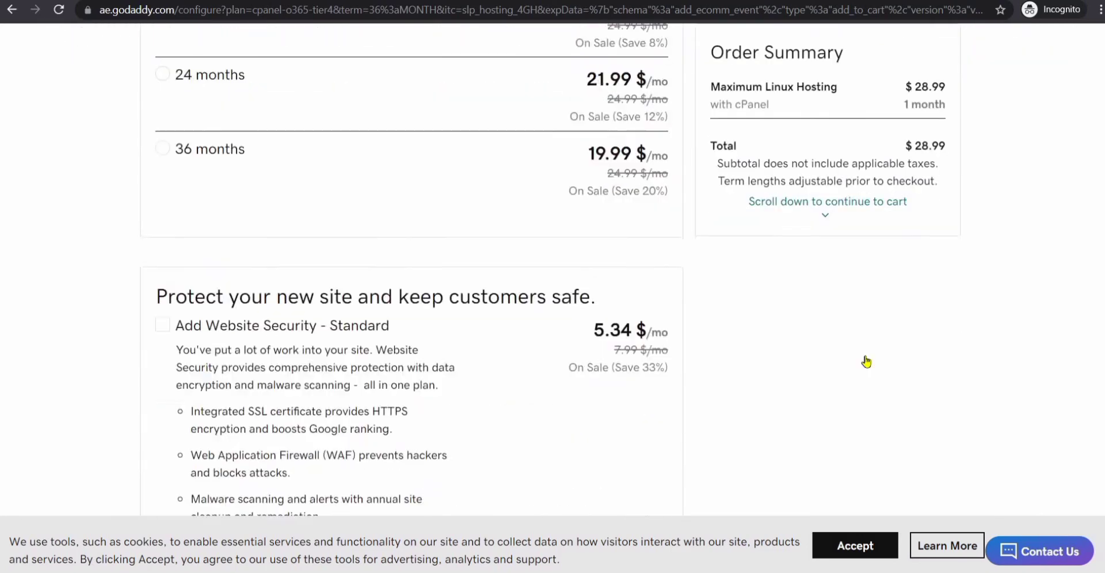
{"action": "left_click", "coordinate": [665, 212]}
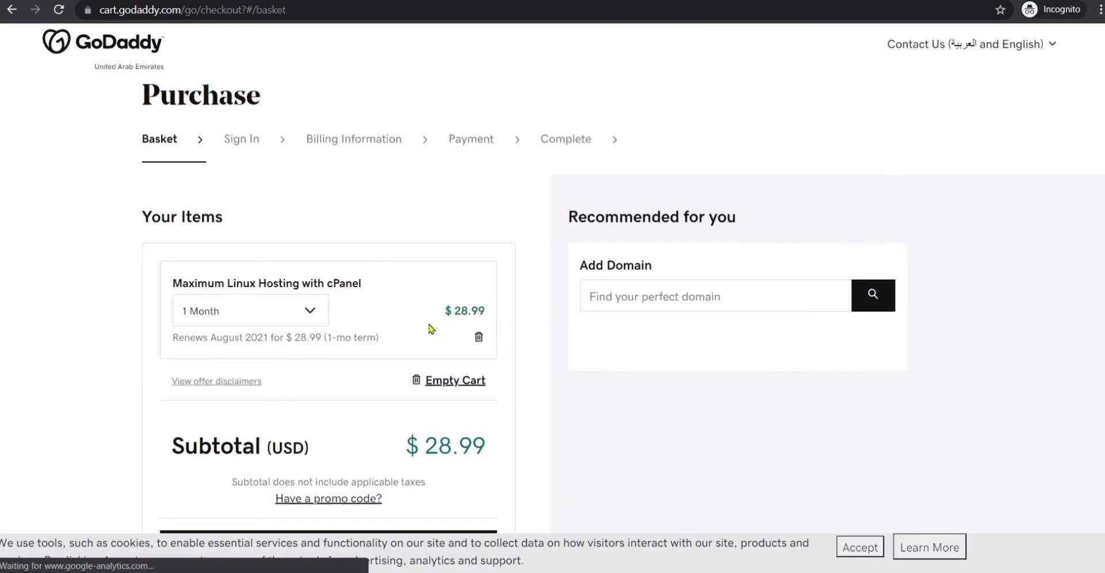
{"action": "scroll", "coordinate": [432, 326], "scroll_direction": "down", "scroll_amount": 3}
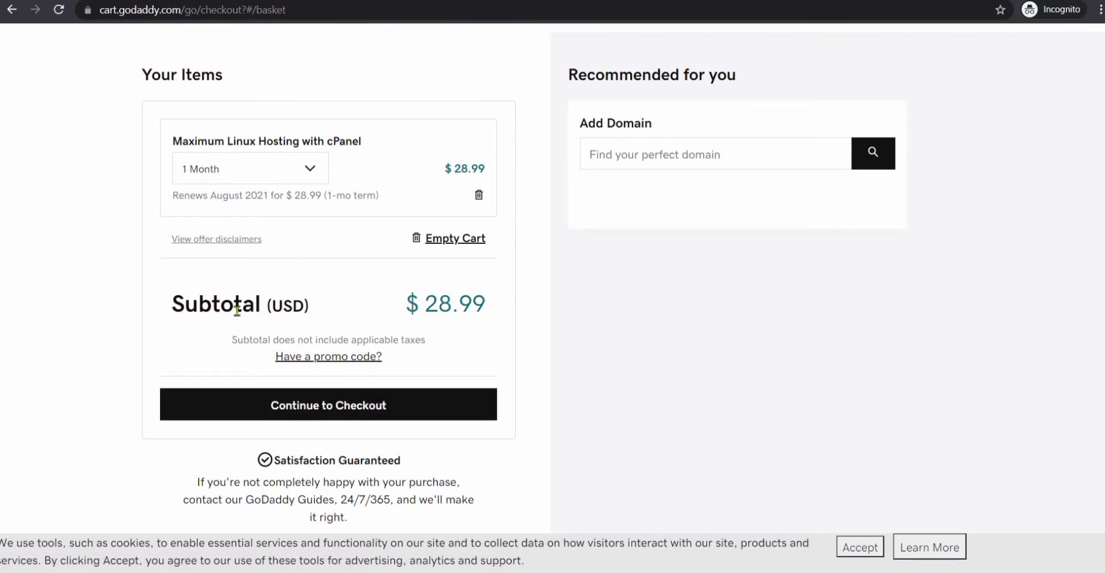
{"action": "left_click", "coordinate": [329, 408]}
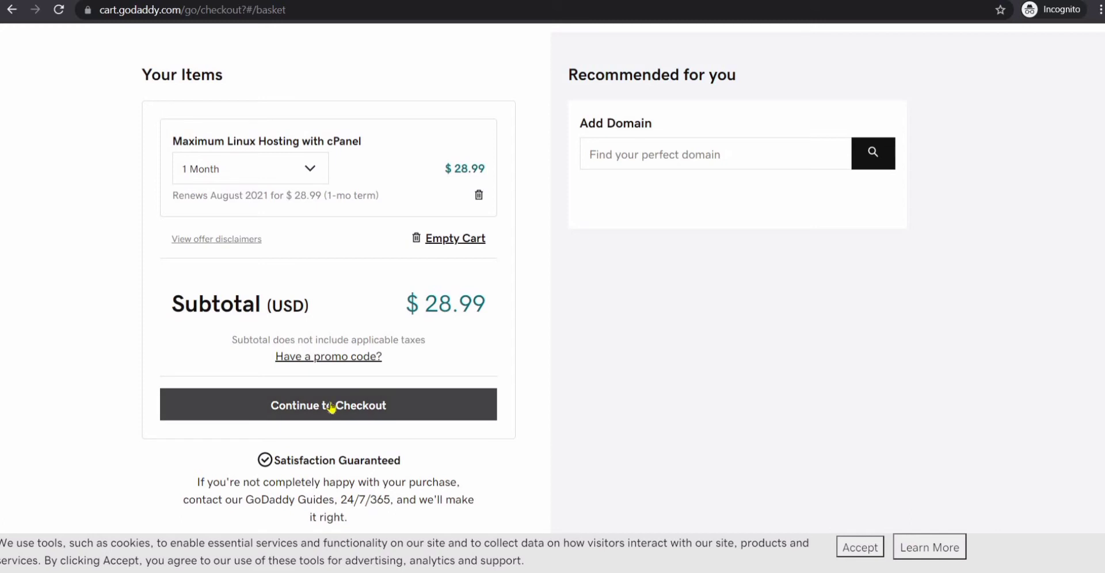
{"action": "scroll", "coordinate": [609, 205], "scroll_direction": "down", "scroll_amount": 6}
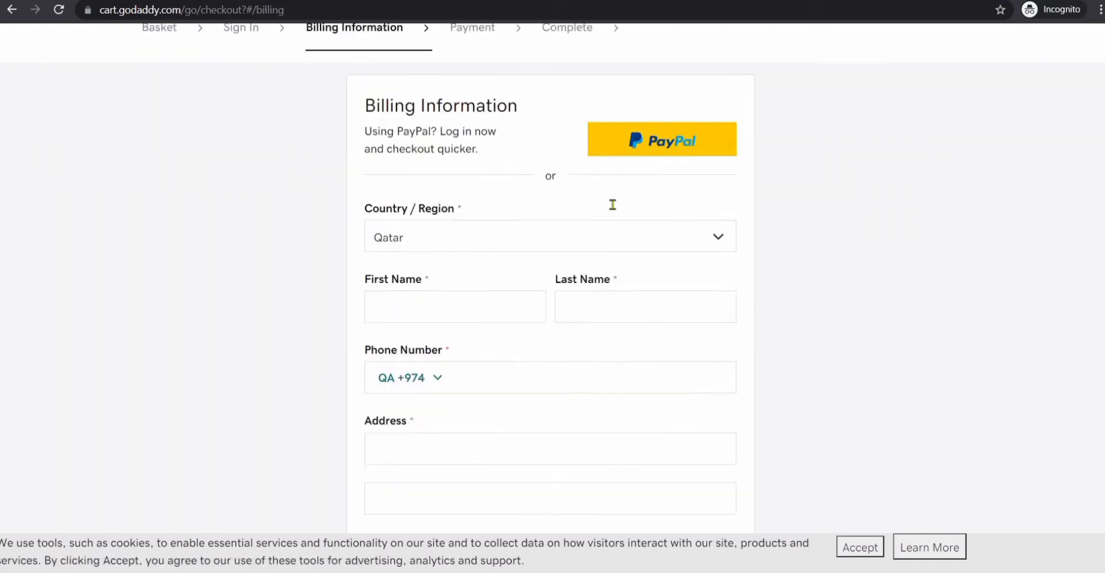
Review the fields required in the billing information form.
{"action": "scroll", "coordinate": [559, 344], "scroll_direction": "down", "scroll_amount": 5}
{"action": "scroll", "coordinate": [617, 361], "scroll_direction": "up", "scroll_amount": 8}
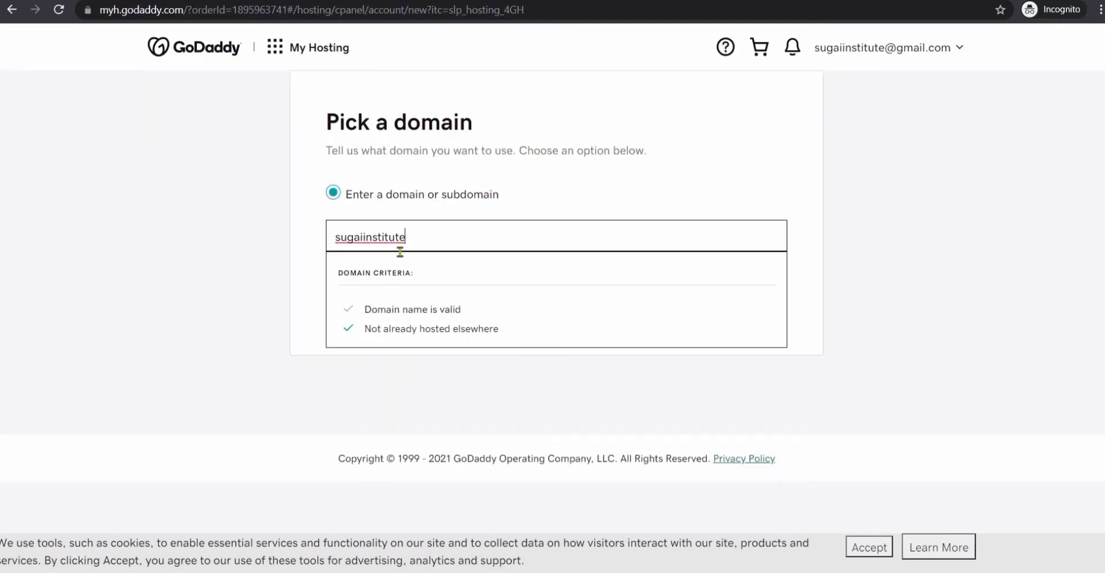
Set up hosting for sugaiinstitute.com in the Asia data center without a WordPress website, and go to the hosting dashboard.
{"action": "type", "text": ".com"}
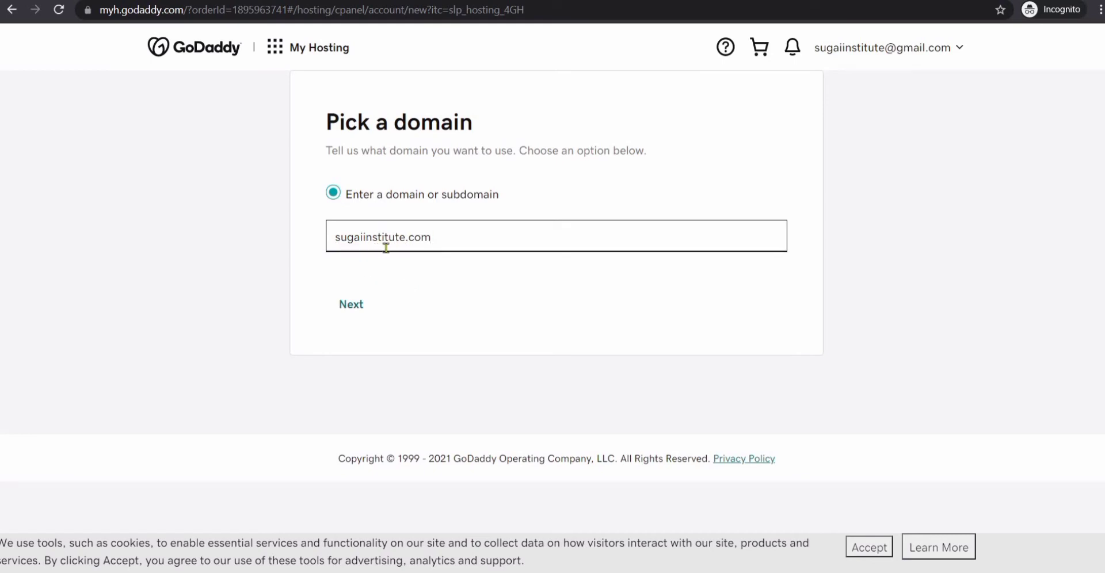
{"action": "left_click", "coordinate": [364, 309]}
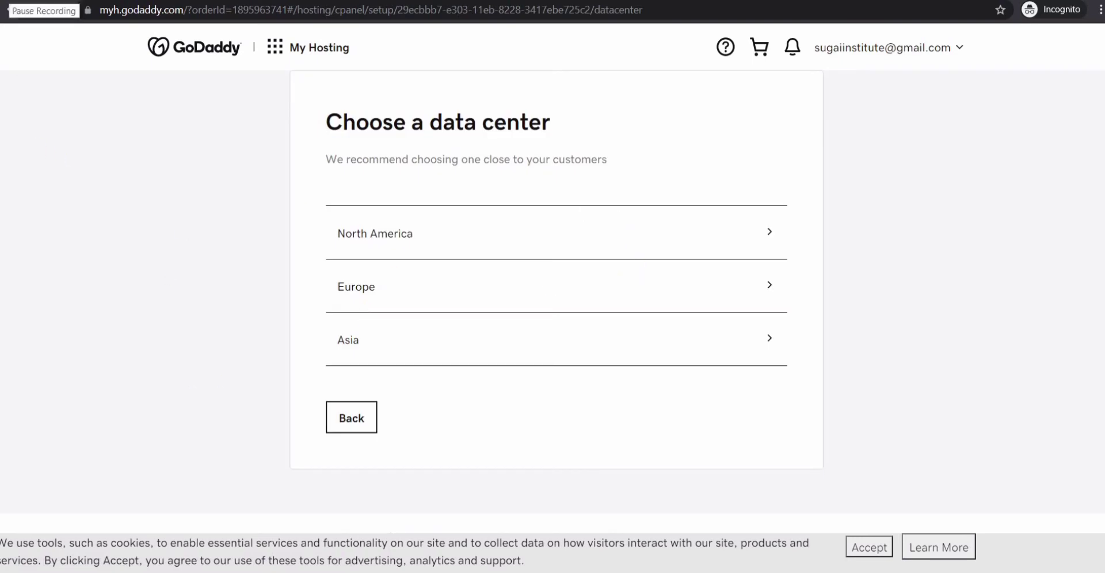
{"action": "left_click", "coordinate": [387, 338]}
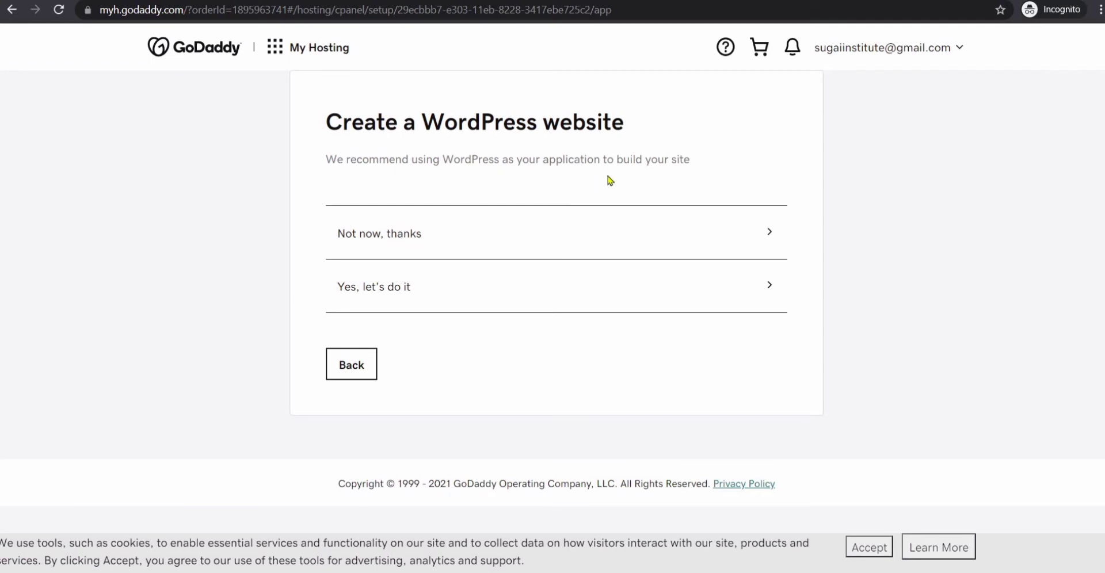
{"action": "left_click", "coordinate": [419, 237]}
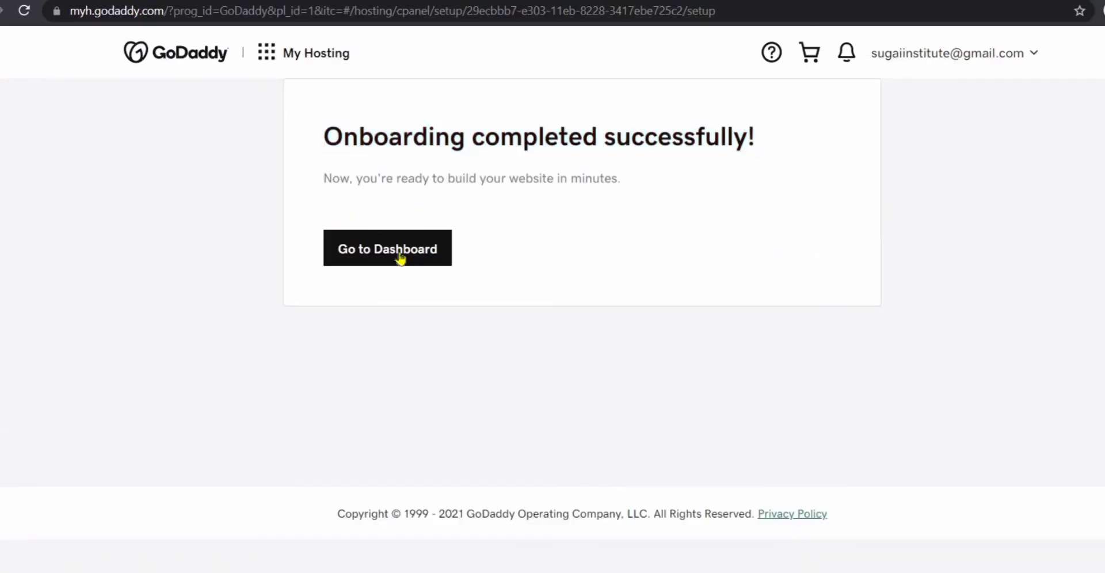
{"action": "left_click", "coordinate": [400, 260]}
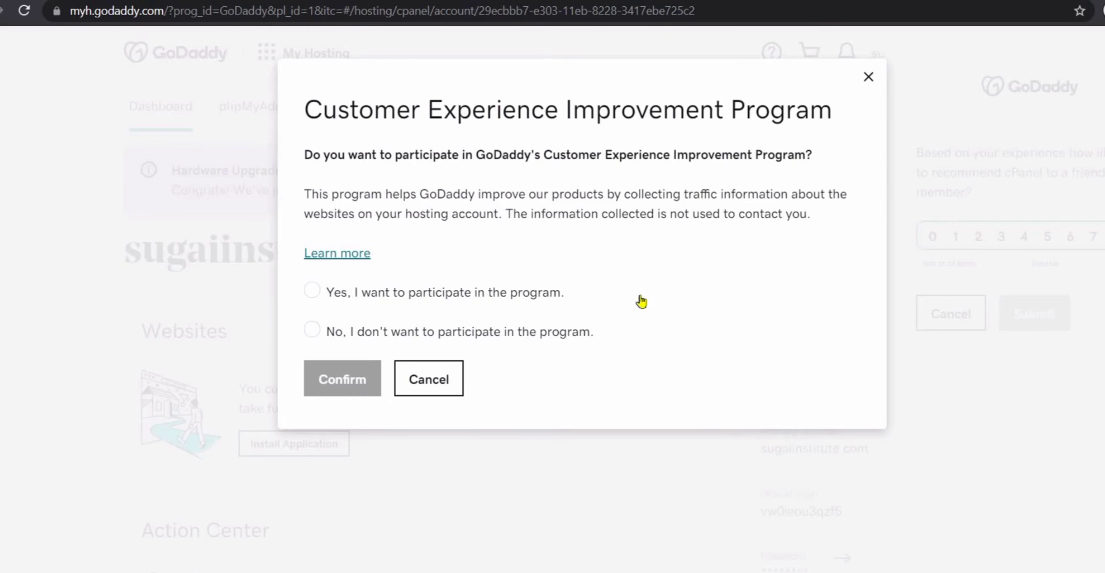
Agree to participate in the Customer Experience Improvement Program and dismiss the cPanel recommendation survey.
{"action": "left_click", "coordinate": [412, 294]}
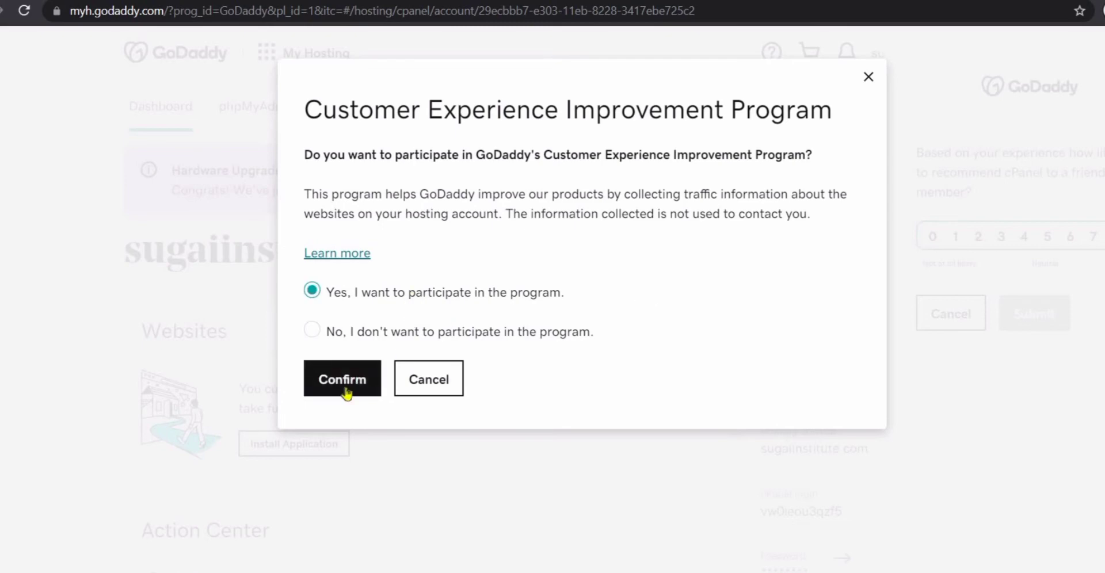
{"action": "left_click", "coordinate": [345, 387]}
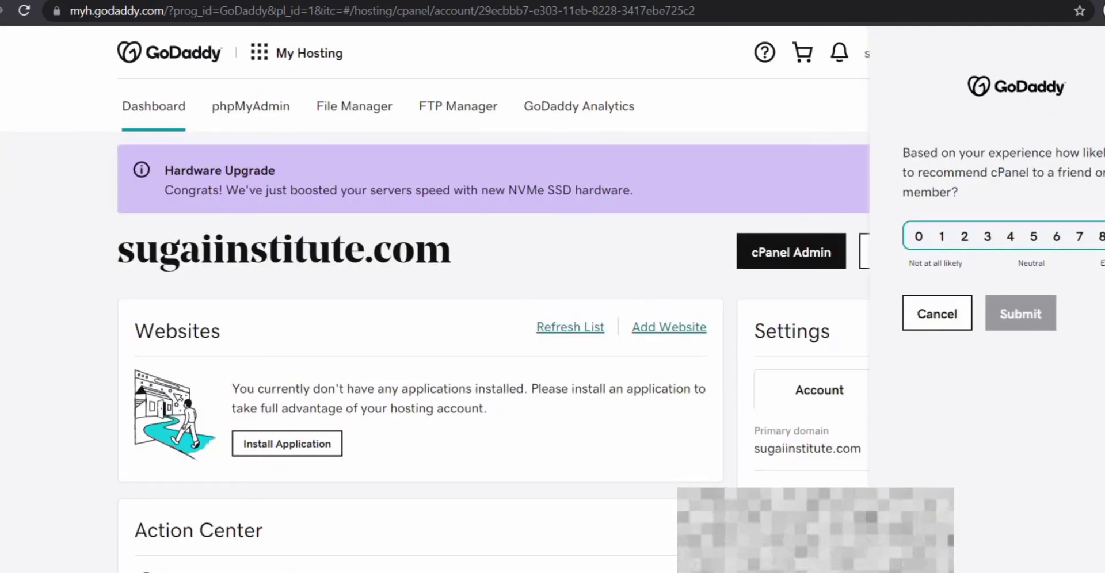
{"action": "key", "text": "Escape"}
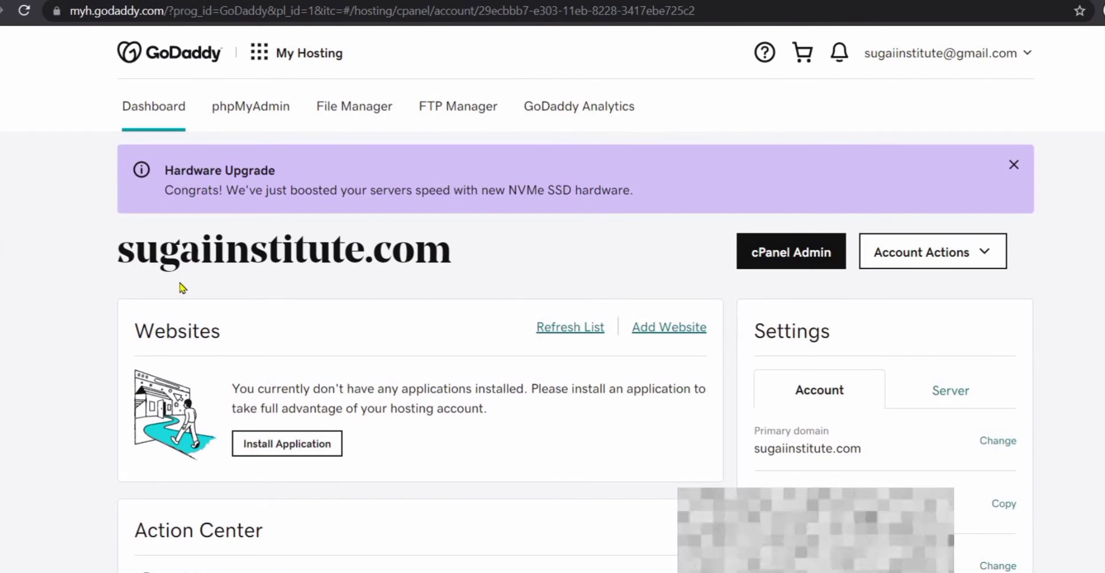
Open cPanel Admin for the hosting account and go to the public_html folder in its File Manager.
{"action": "left_click", "coordinate": [772, 264]}
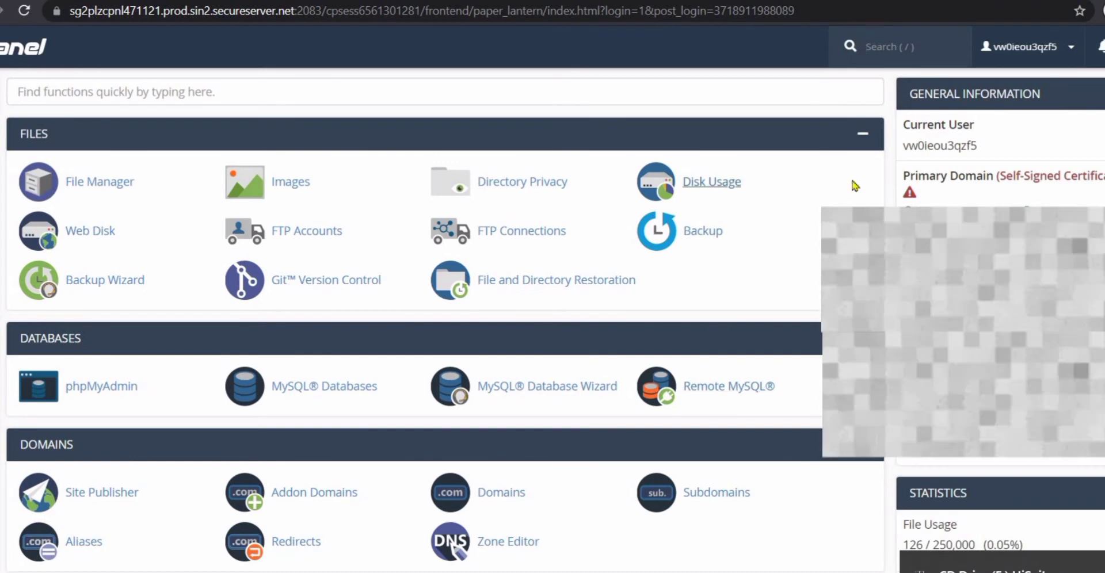
{"action": "mouse_move", "coordinate": [910, 198]}
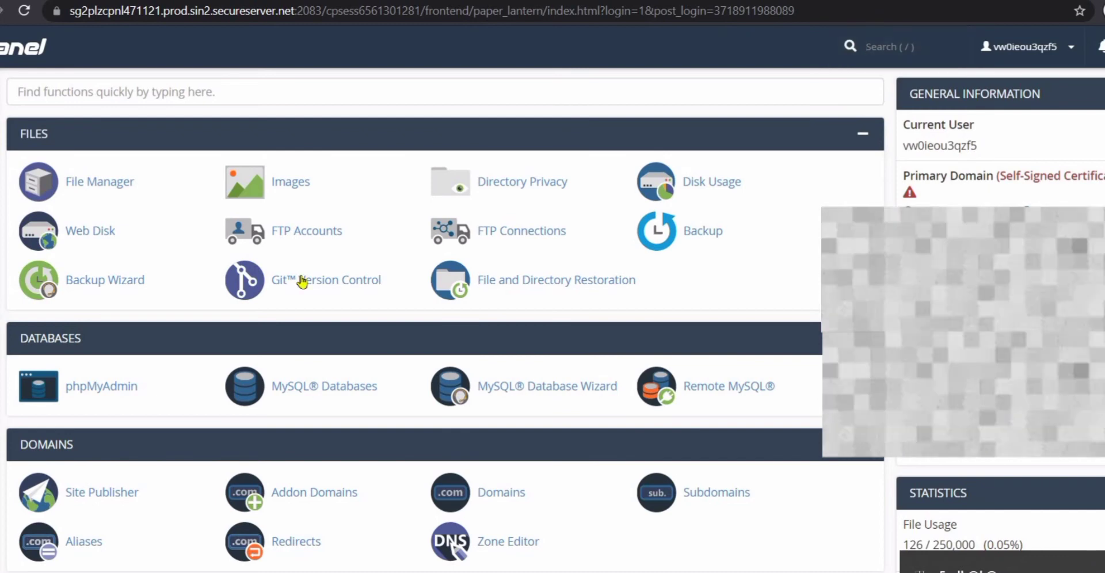
{"action": "left_click", "coordinate": [106, 185]}
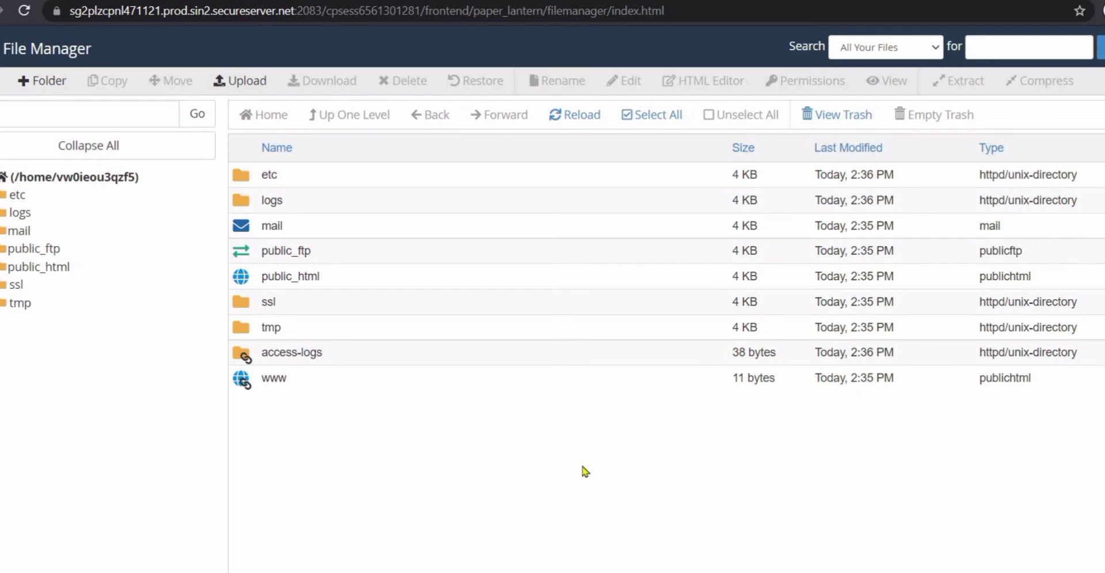
{"action": "double_click", "coordinate": [249, 282]}
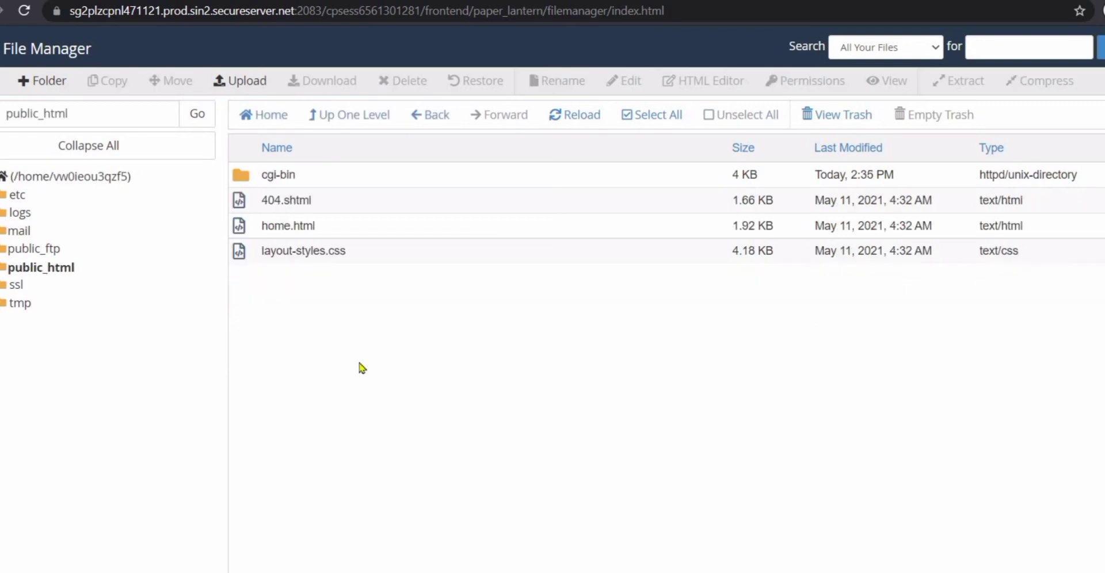
Open home.html in the code editor, look through its HTML and CSS code, and close it without changes.
{"action": "right_click", "coordinate": [287, 226]}
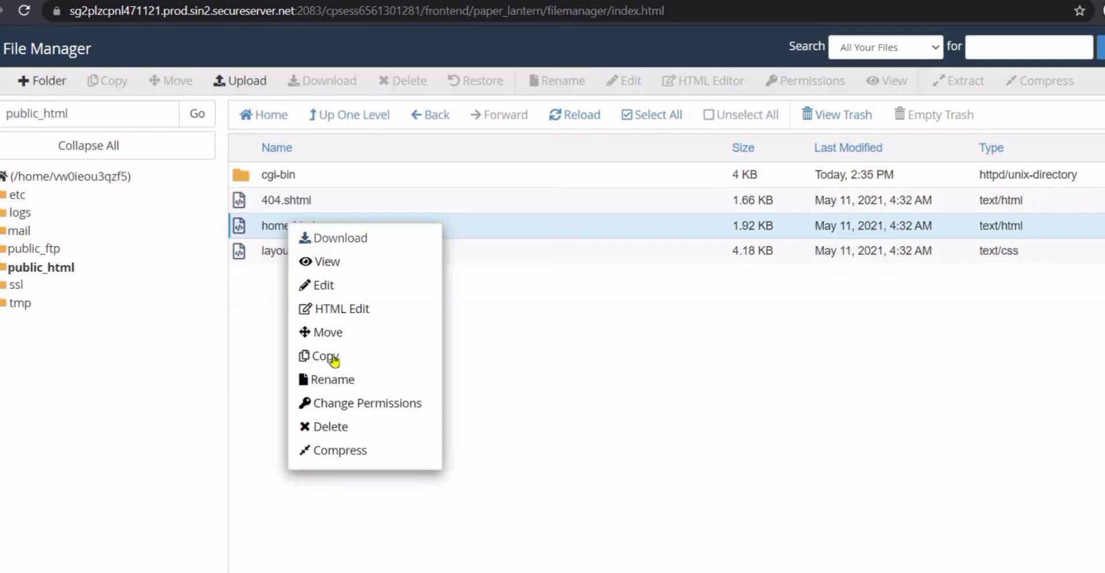
{"action": "left_click", "coordinate": [354, 285]}
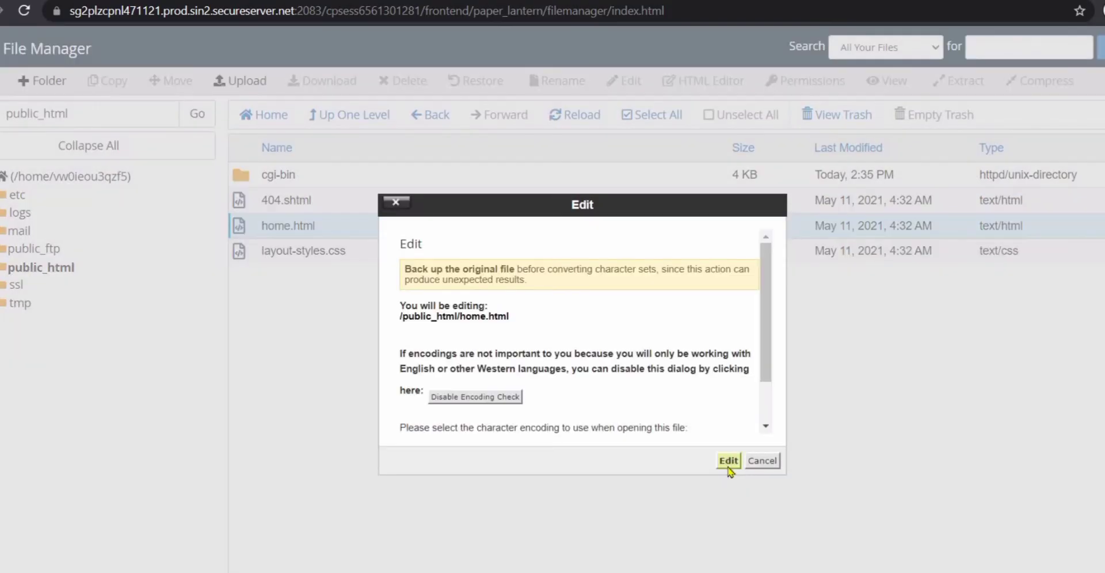
{"action": "left_click", "coordinate": [728, 462]}
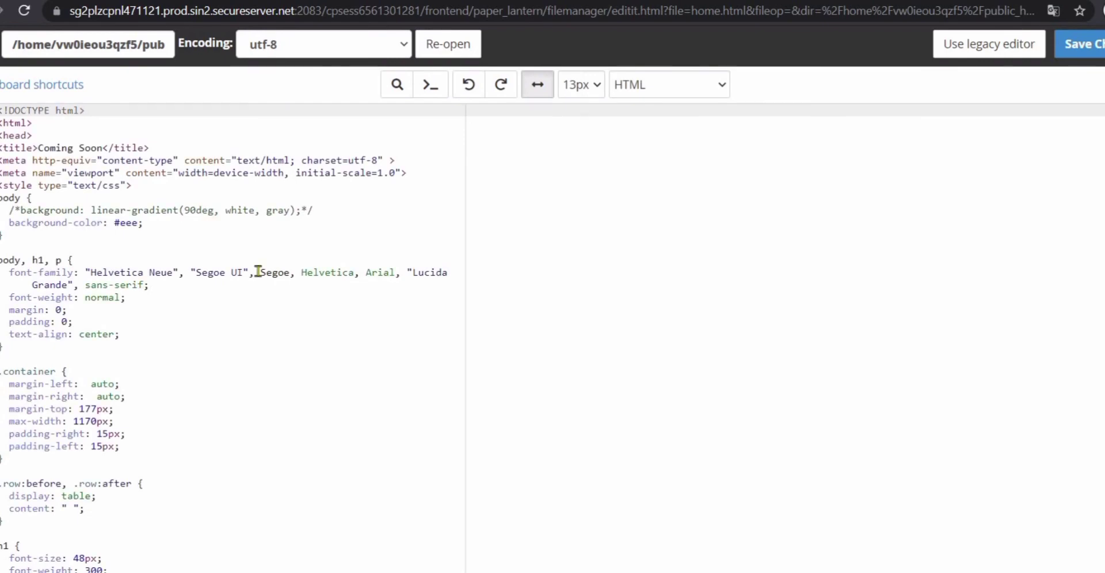
{"action": "scroll", "coordinate": [256, 266], "scroll_direction": "down", "scroll_amount": 5}
{"action": "scroll", "coordinate": [258, 271], "scroll_direction": "down", "scroll_amount": 4}
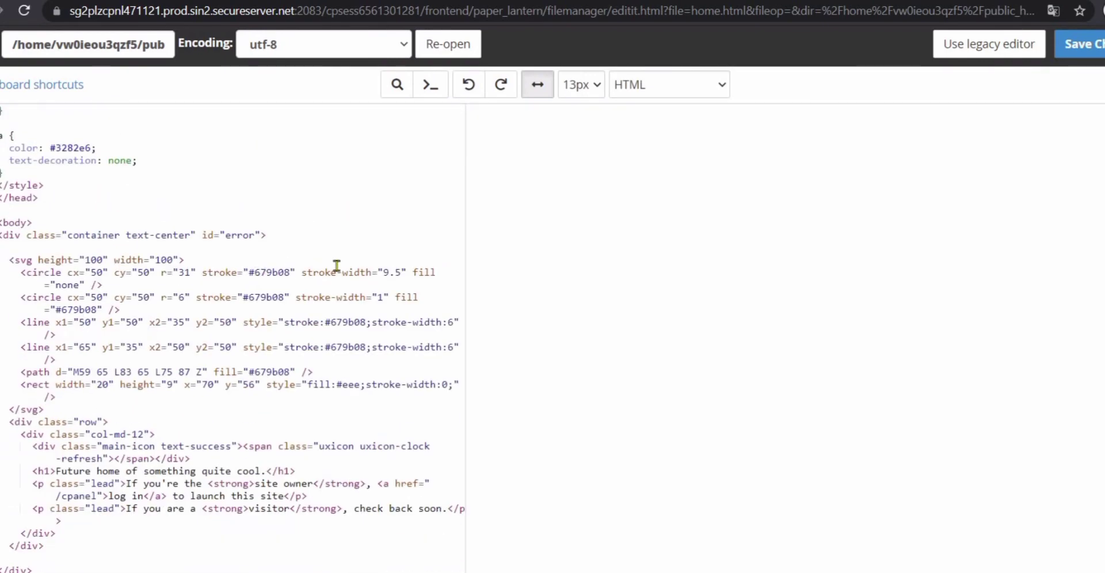
{"action": "scroll", "coordinate": [843, 153], "scroll_direction": "up", "scroll_amount": 9}
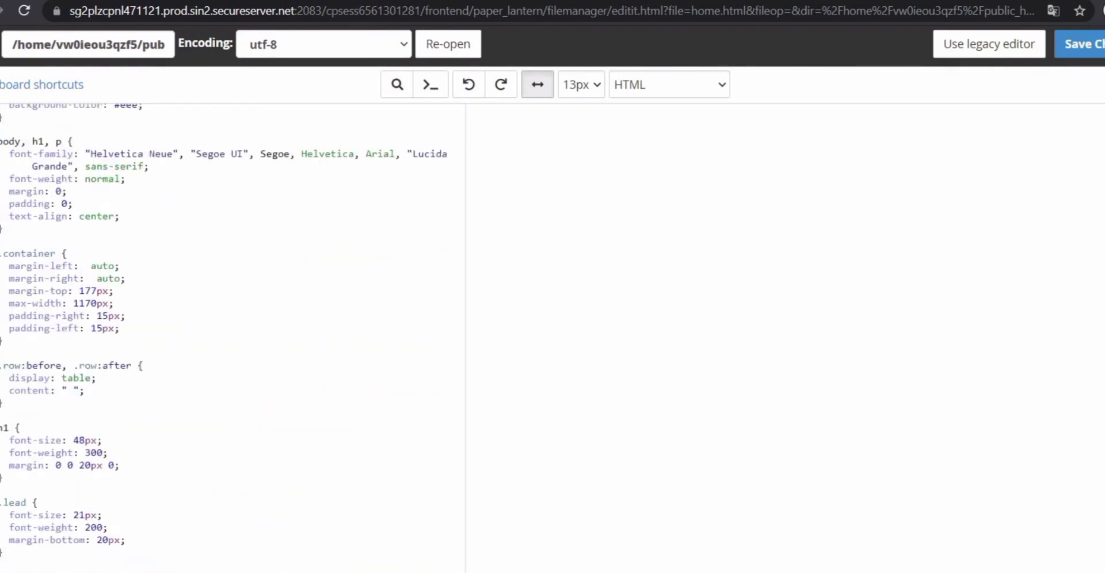
{"action": "key", "text": "ctrl+w"}
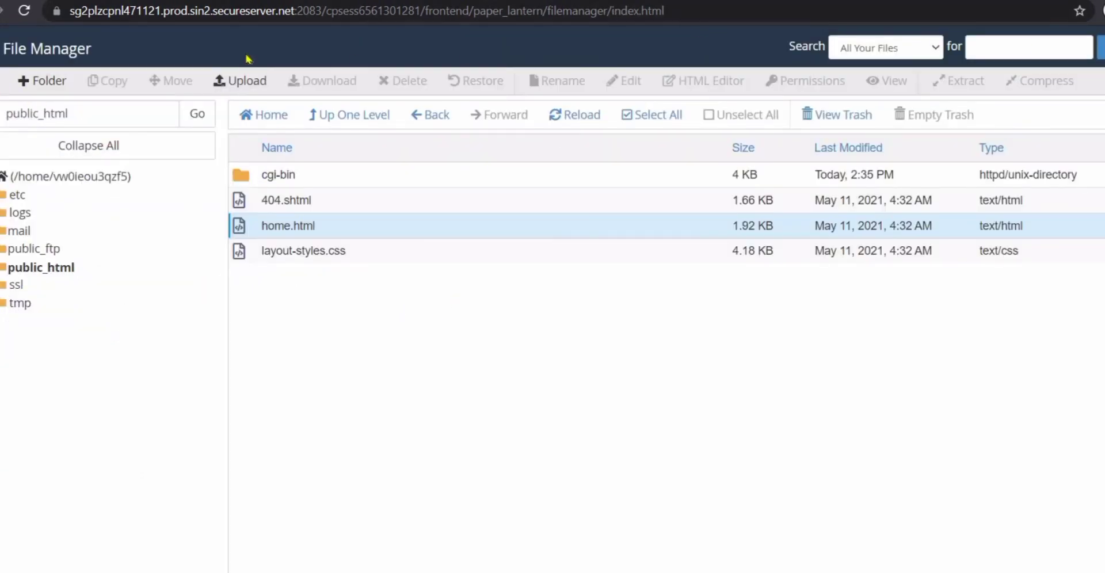
Create a new file named index.php in the /public_html folder.
{"action": "left_click", "coordinate": [1, 92]}
{"action": "type", "text": "index."}
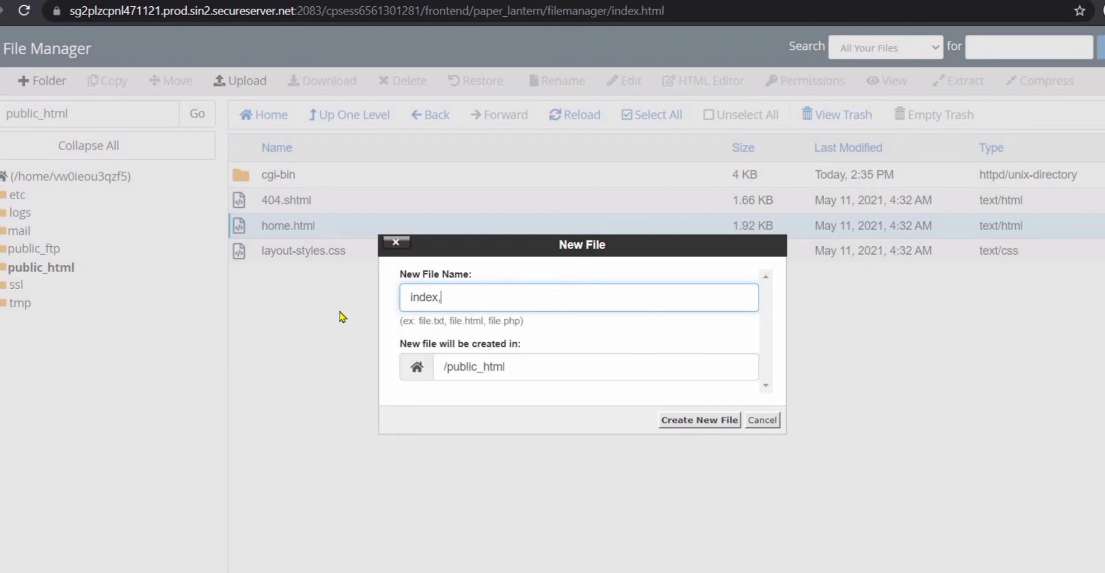
{"action": "type", "text": "php"}
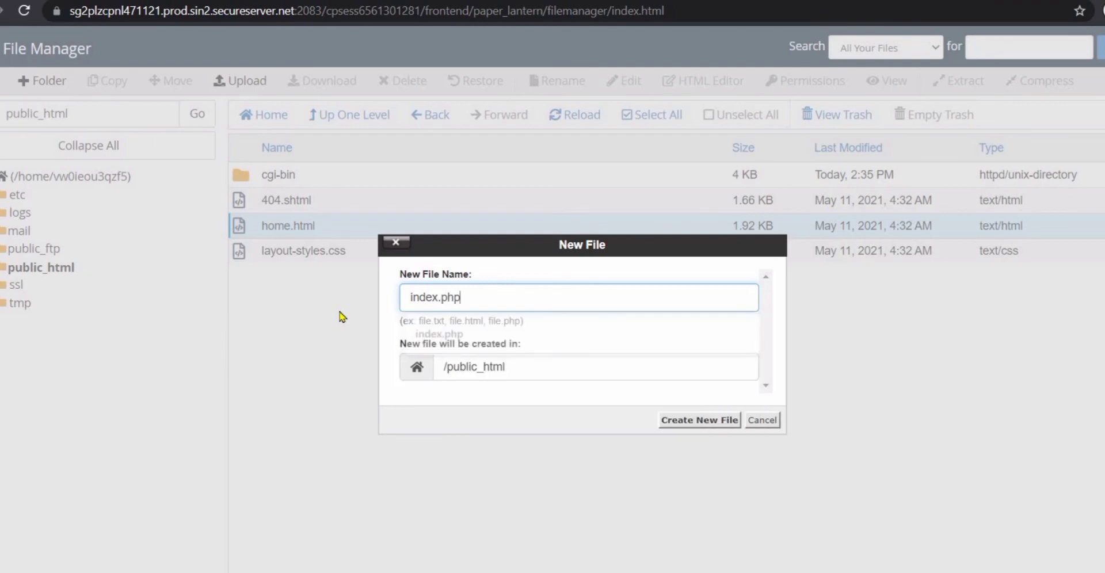
{"action": "left_click", "coordinate": [697, 425]}
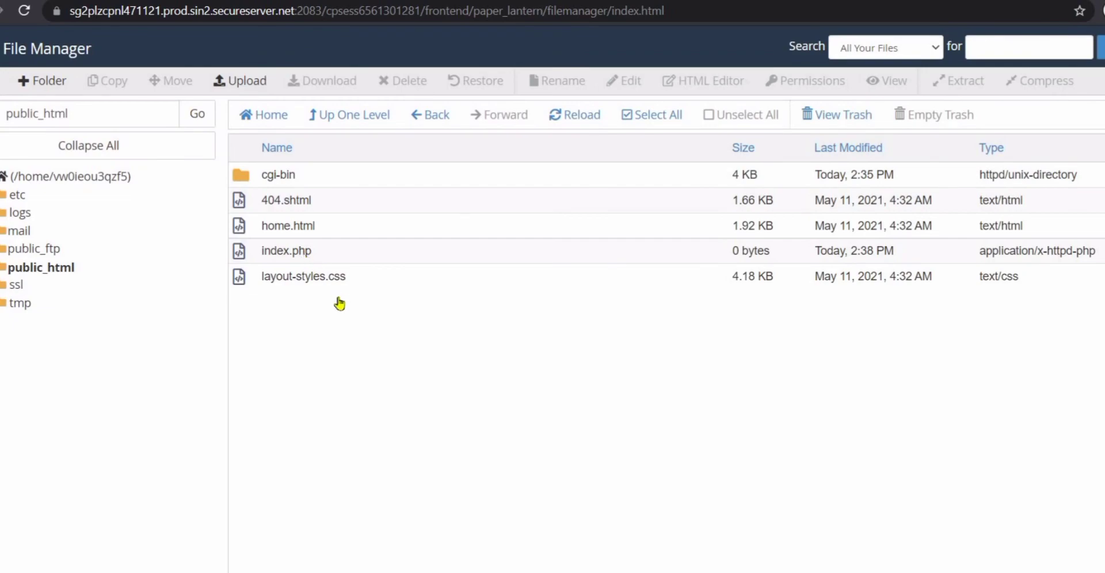
Edit index.php to contain a PHP block that echoes "welcome to sugai institute" and save the changes.
{"action": "right_click", "coordinate": [308, 253]}
{"action": "left_click", "coordinate": [344, 316]}
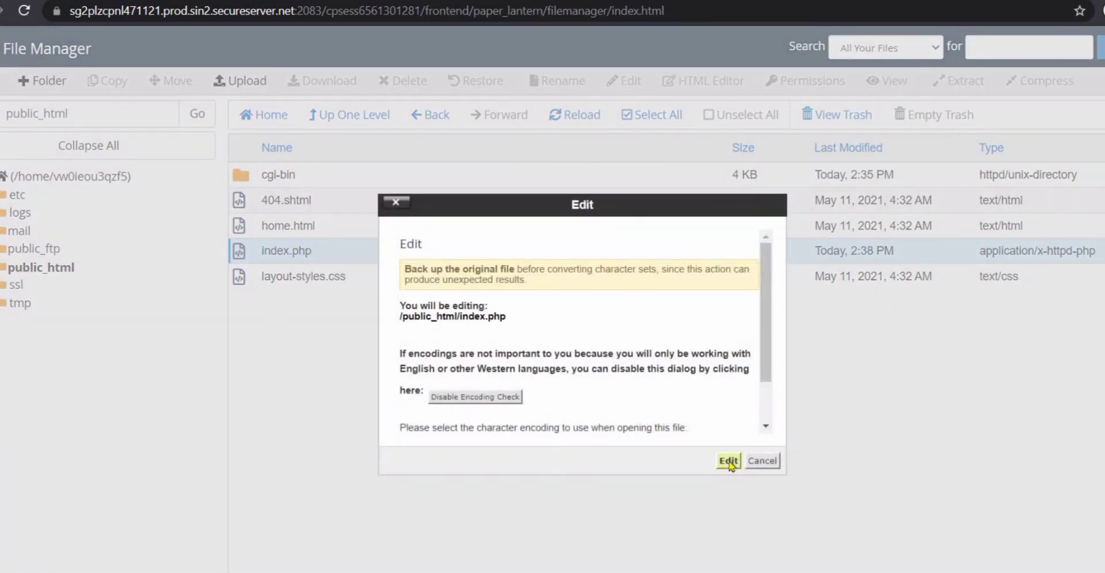
{"action": "left_click", "coordinate": [728, 461]}
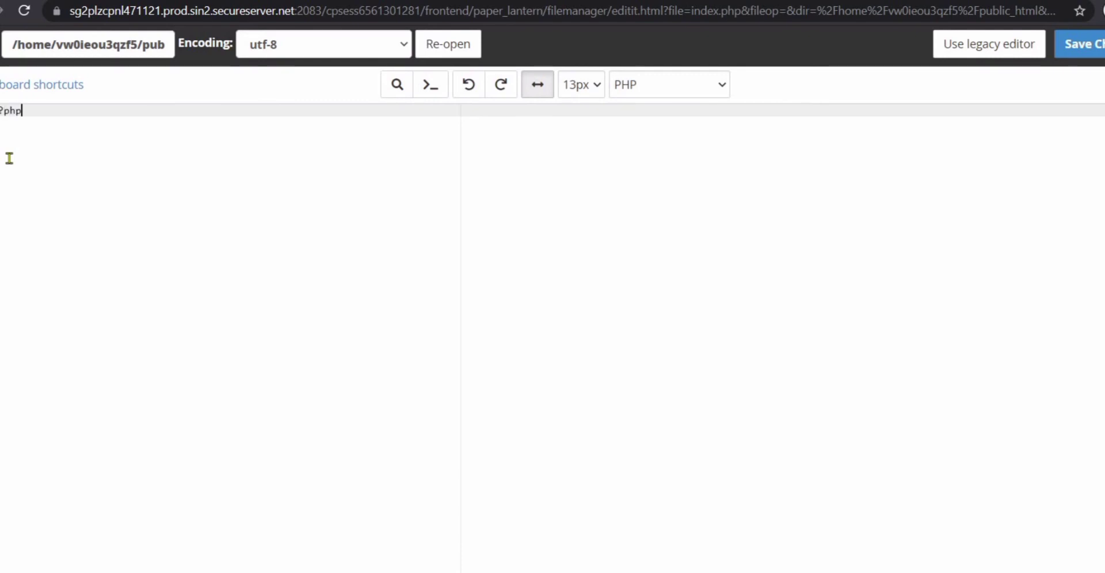
{"action": "key", "text": "Return"}
{"action": "key", "text": "Return"}
{"action": "key", "text": "Return"}
{"action": "key", "text": "Up"}
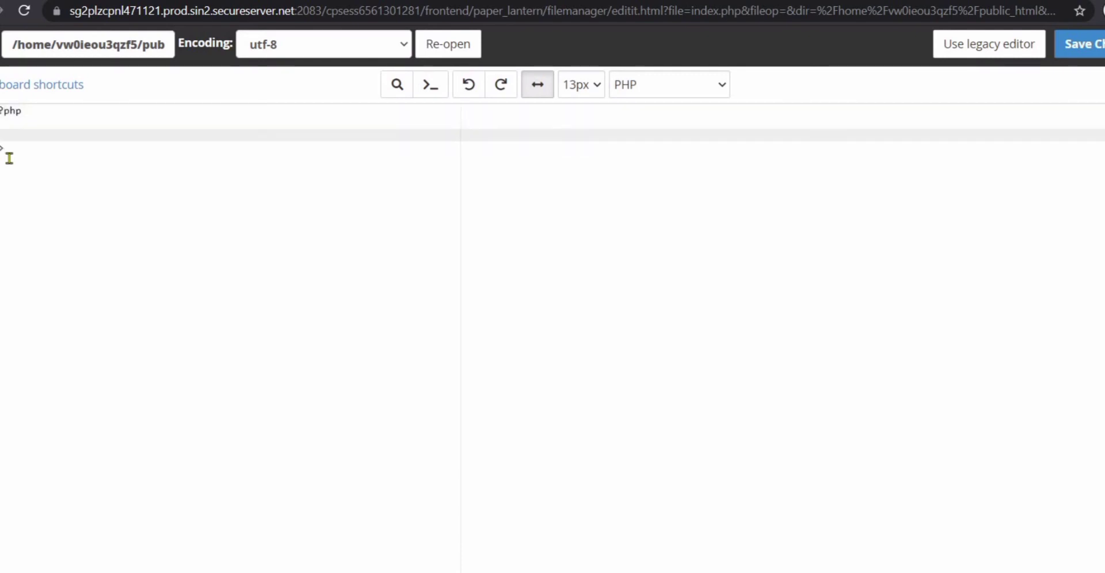
{"action": "type", "text": "echo "}
{"action": "type", "text": "\"welc"}
{"action": "type", "text": "ome to sugai ins"}
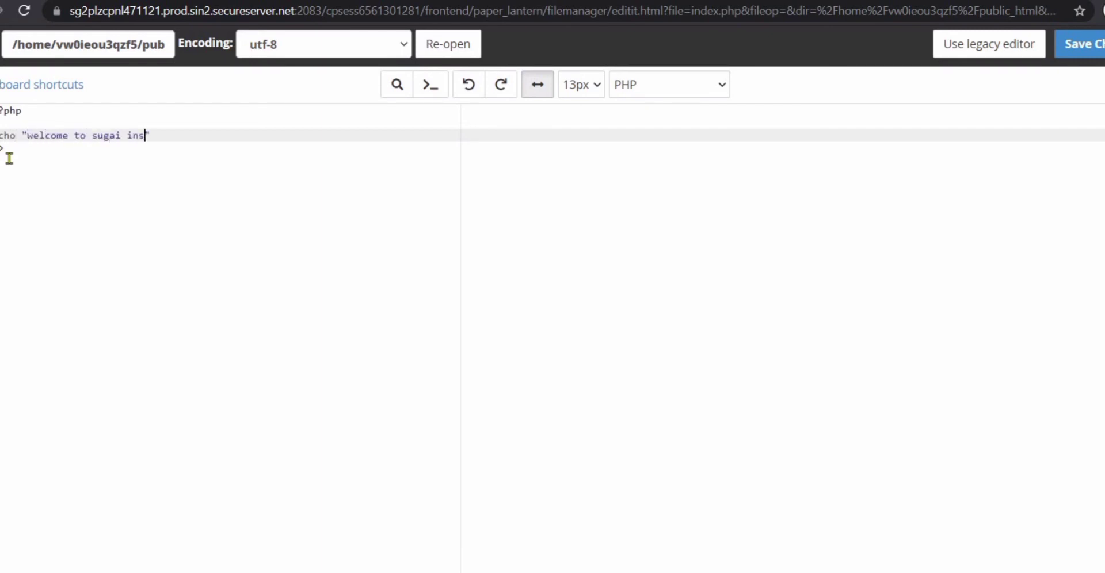
{"action": "type", "text": "titute"}
{"action": "left_click", "coordinate": [1101, 52]}
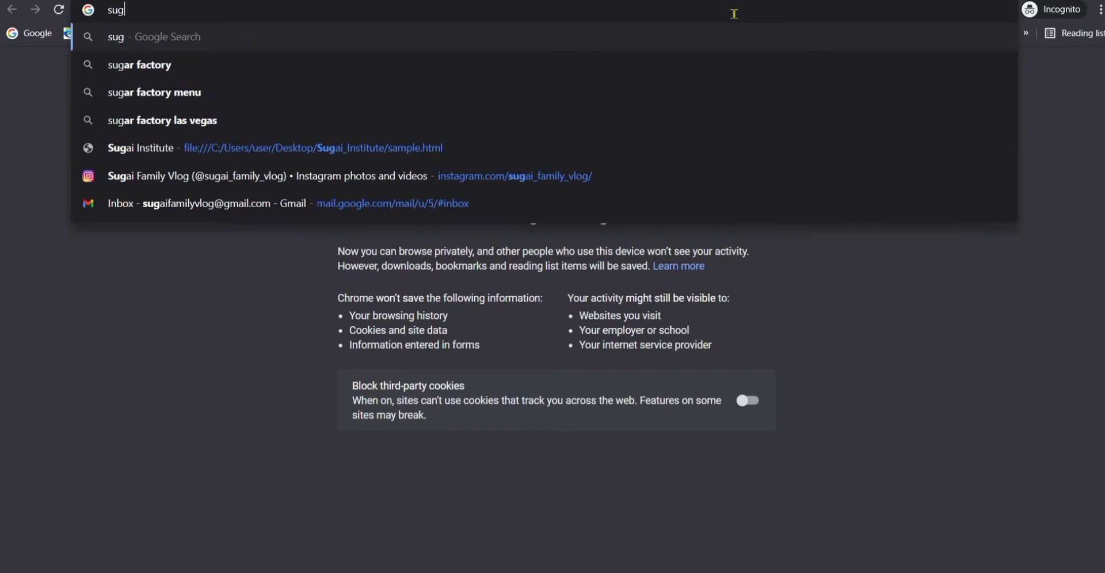
Load sugaiinstitute.com in a new browser tab to check the published page.
{"action": "type", "text": "aiin"}
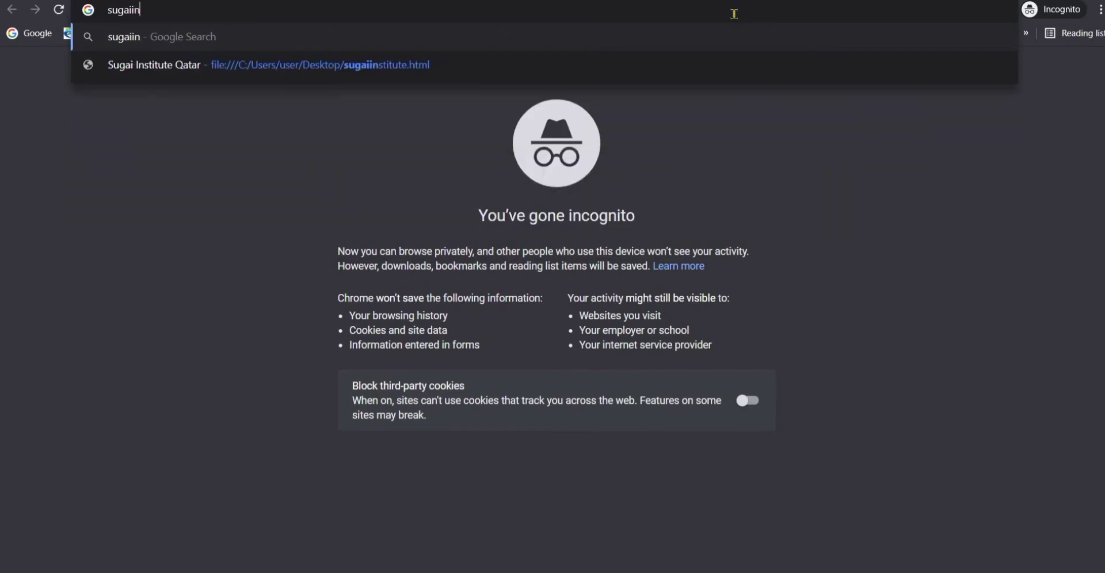
{"action": "type", "text": "sti"}
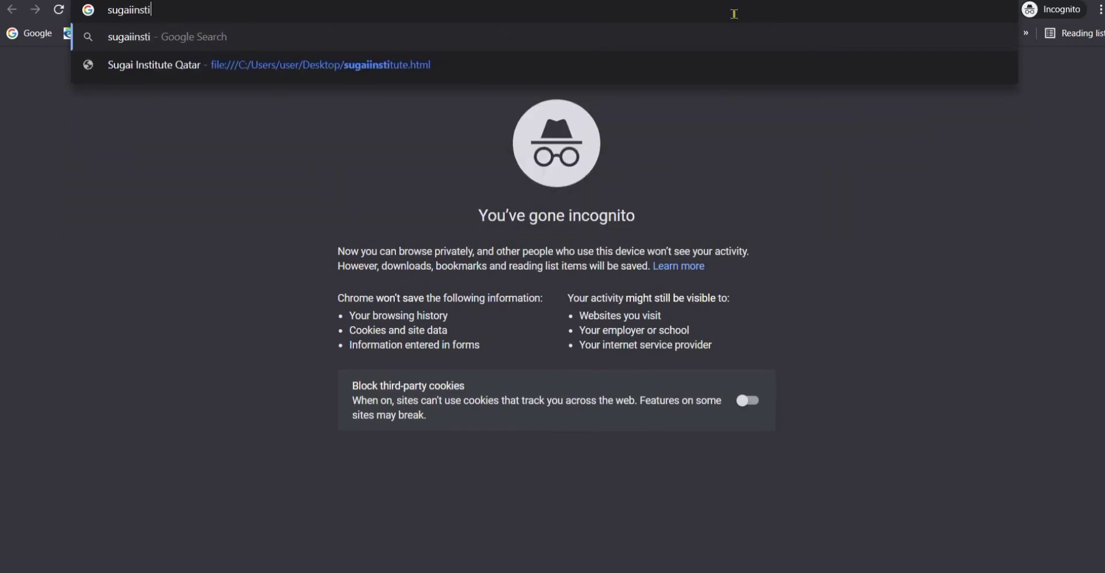
{"action": "type", "text": "tute.com"}
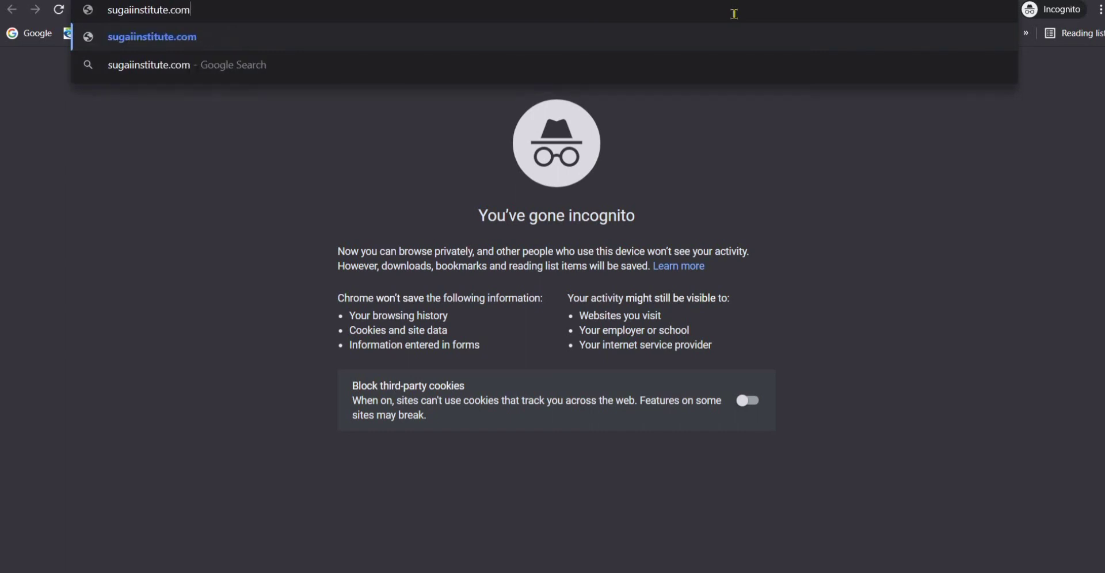
{"action": "key", "text": "Return"}
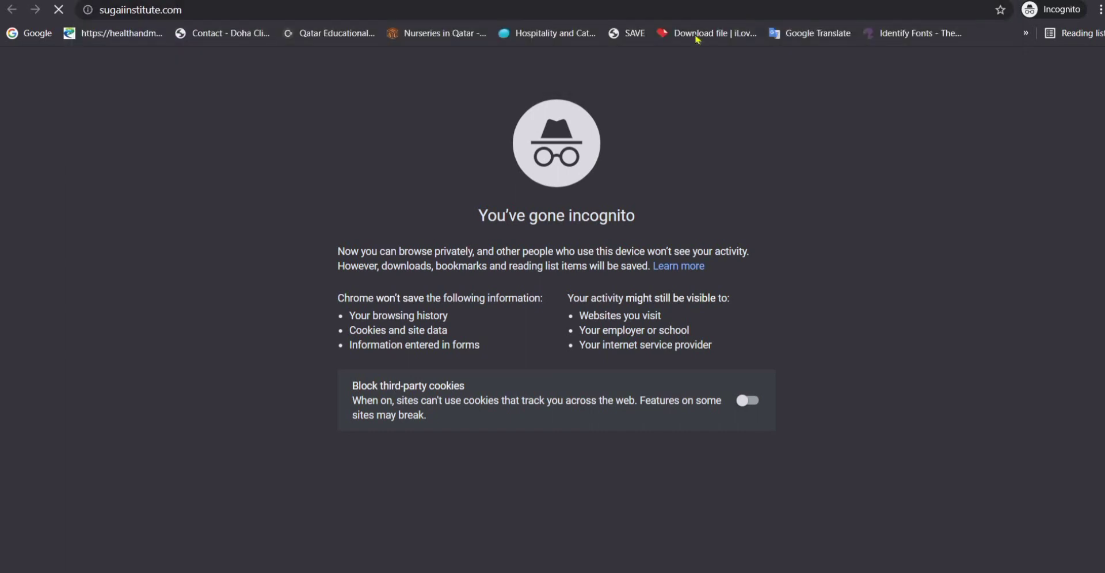